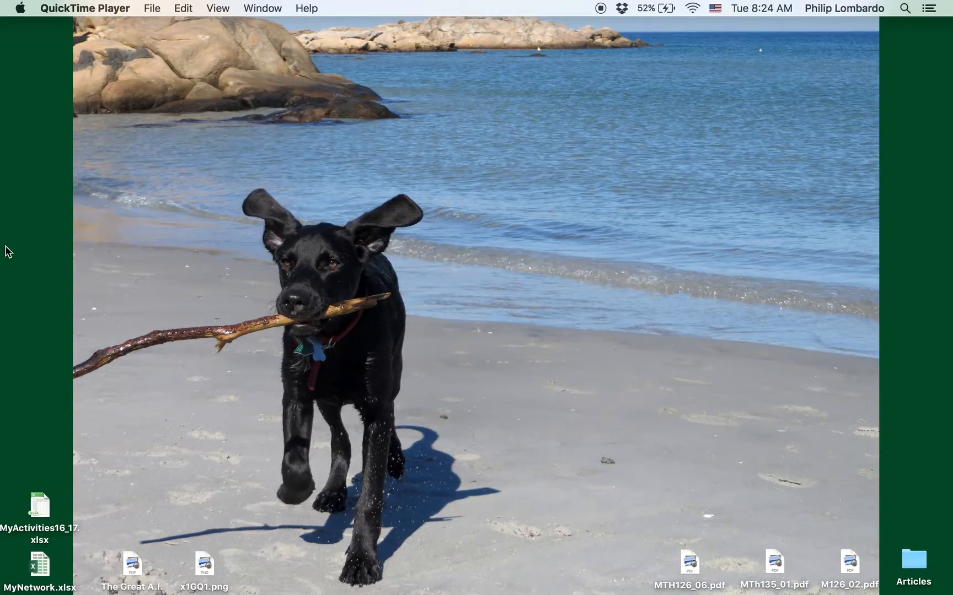
Step: Bring up the HistVideo workbook and highlight the score data in B3:C33
{"action": "left_click", "coordinate": [21, 442]}
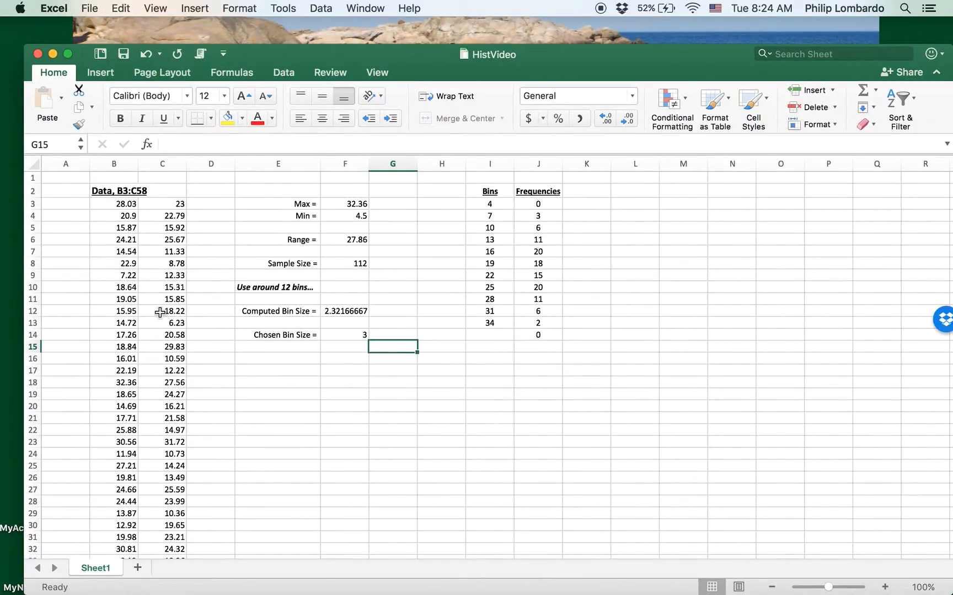
{"action": "left_click_drag", "start_coordinate": [117, 208], "coordinate": [179, 555]}
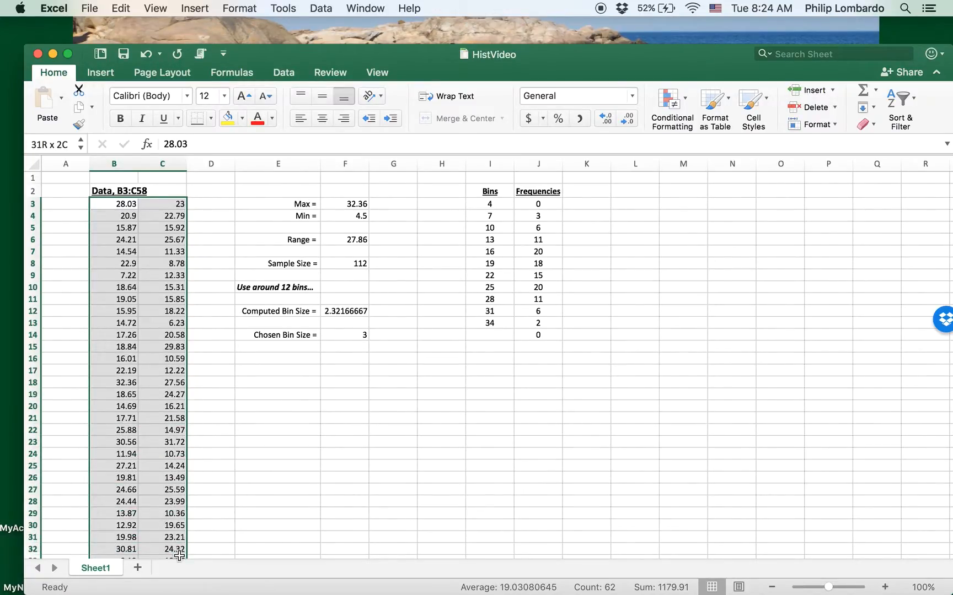
{"action": "left_click", "coordinate": [249, 464]}
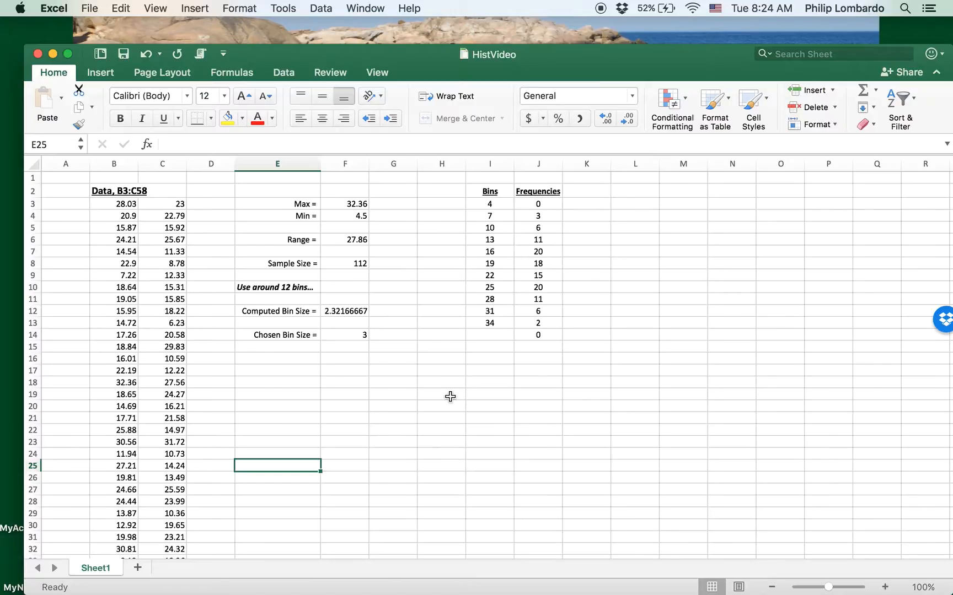
Step: Review the Max, Min, Range (=F3-F4, 27.86) and Sample Size calculations
{"action": "left_click", "coordinate": [347, 208]}
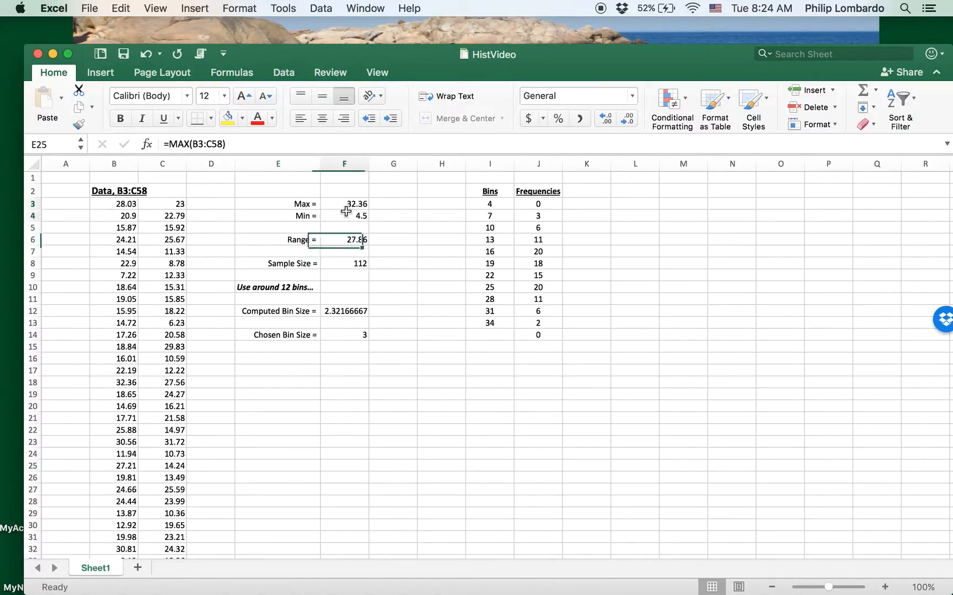
{"action": "left_click_drag", "start_coordinate": [347, 211], "coordinate": [344, 216]}
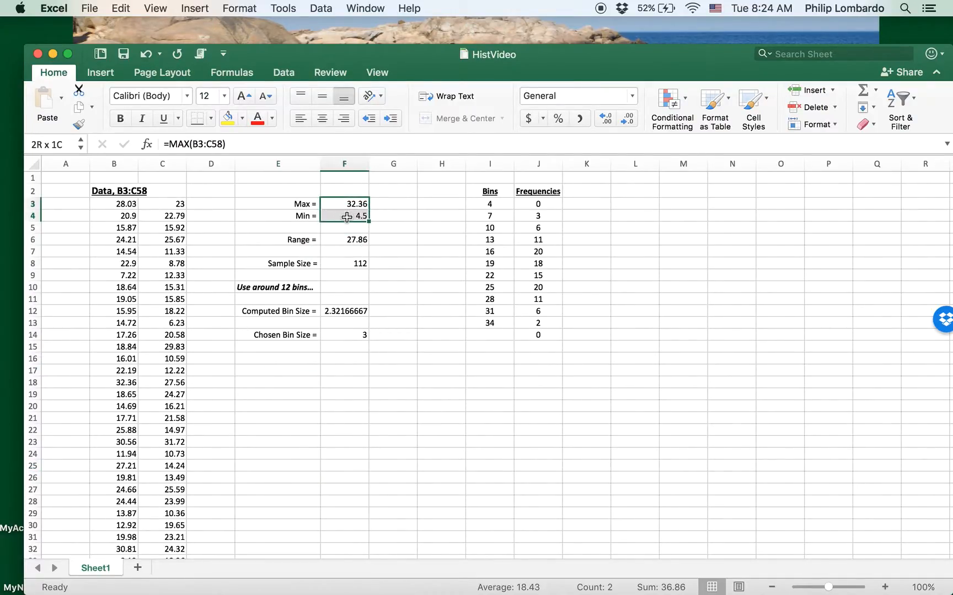
{"action": "left_click", "coordinate": [359, 245]}
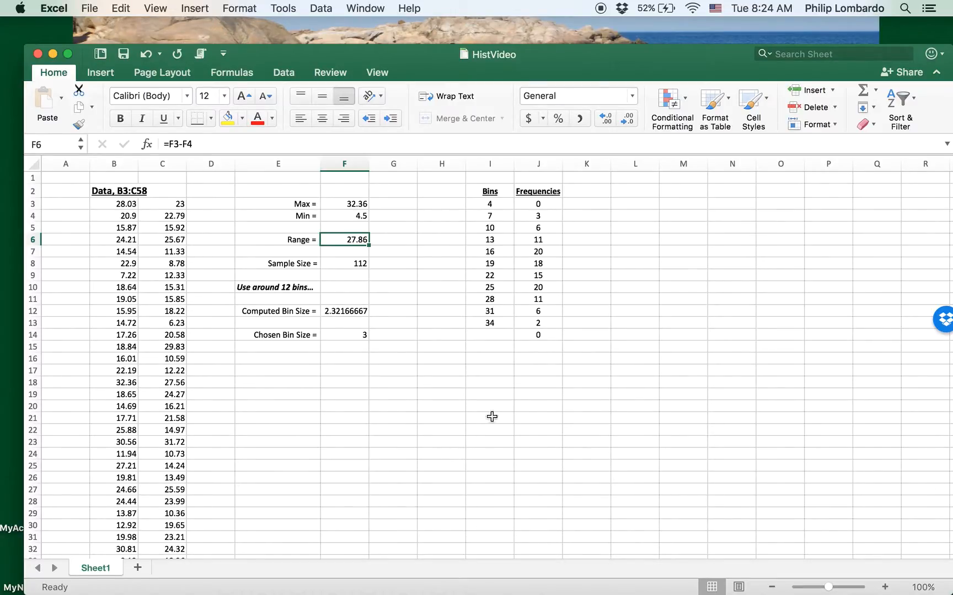
{"action": "left_click_drag", "start_coordinate": [303, 263], "coordinate": [343, 264]}
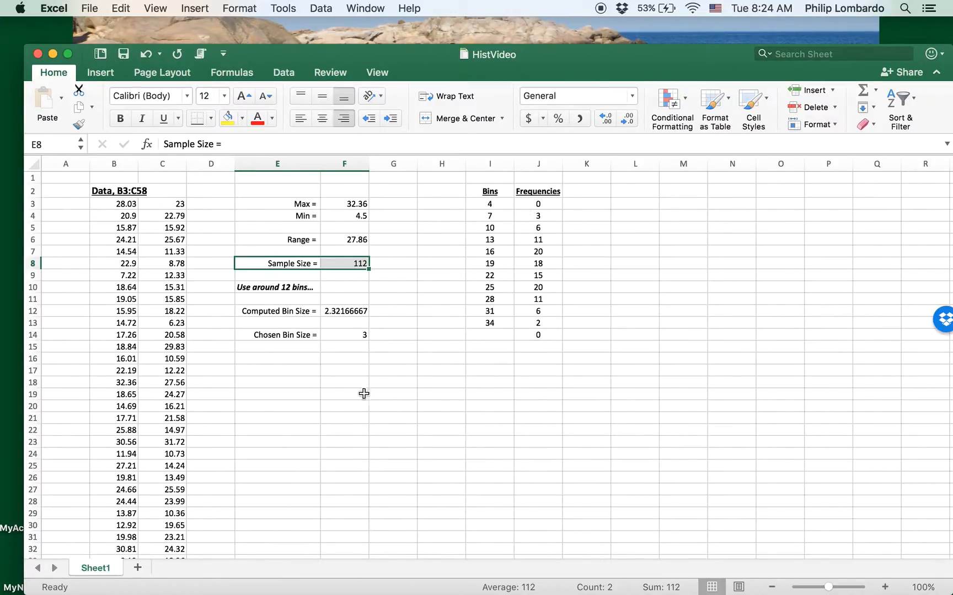
{"action": "left_click", "coordinate": [376, 415]}
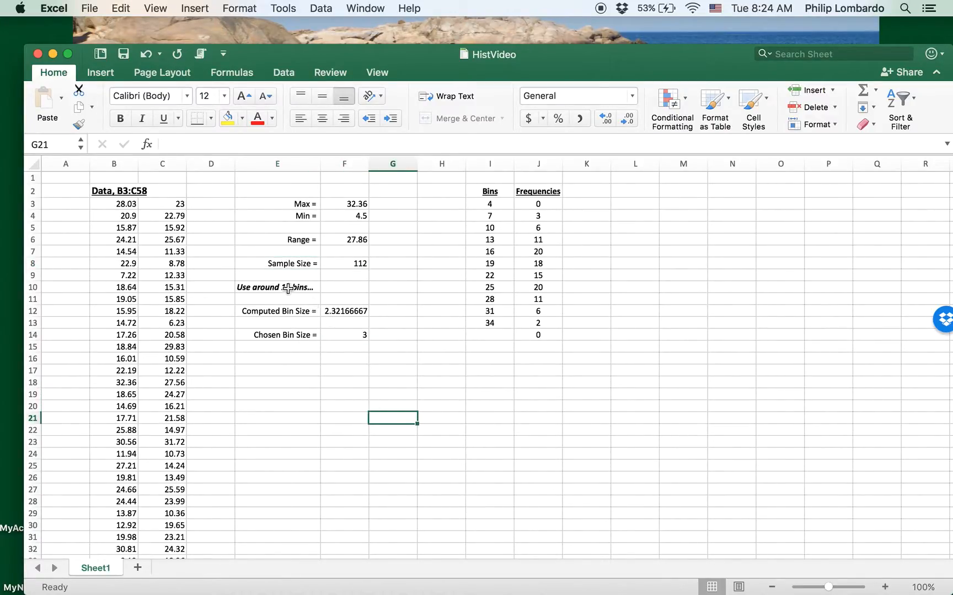
{"action": "left_click", "coordinate": [272, 287]}
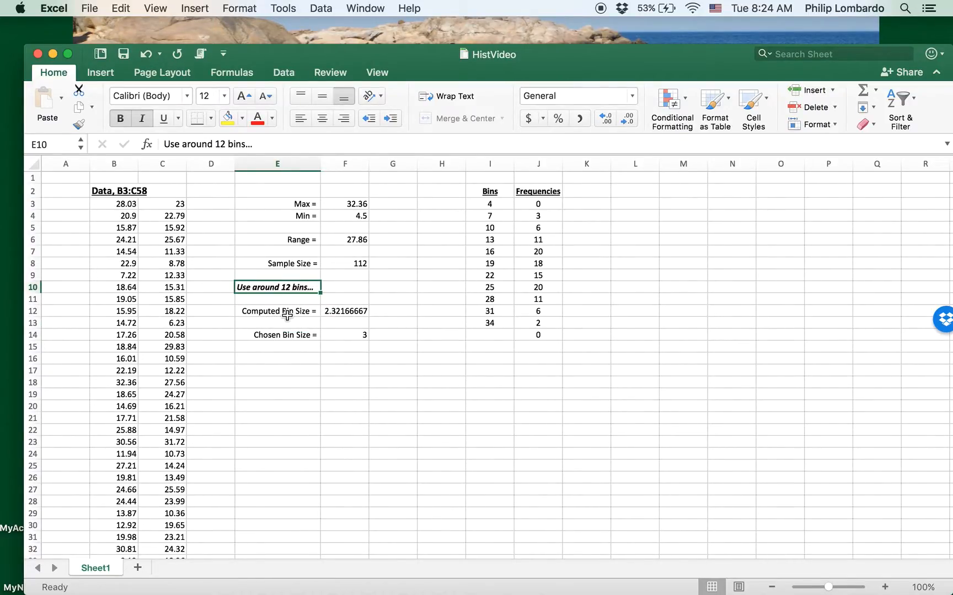
{"action": "double_click", "coordinate": [344, 311]}
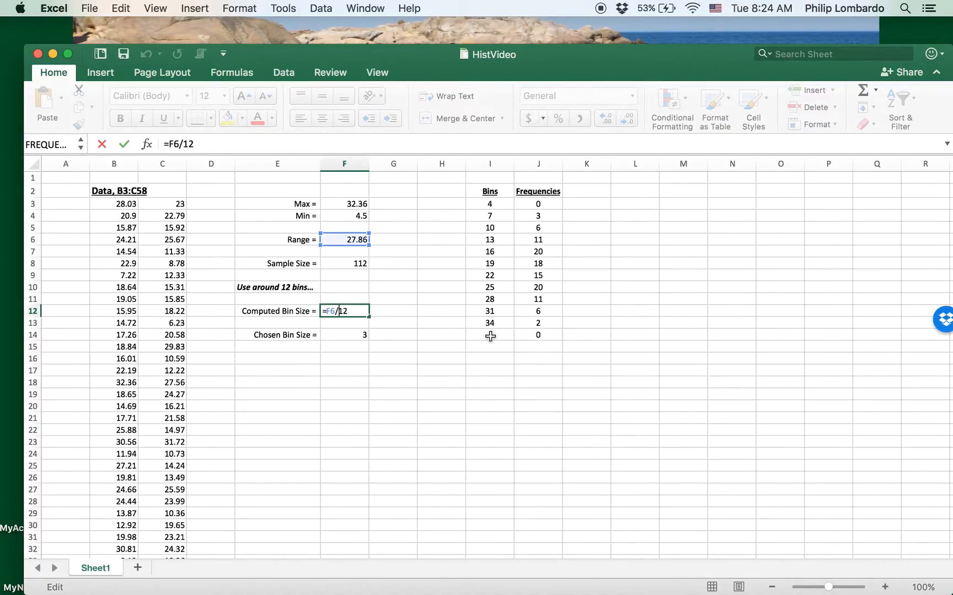
{"action": "key", "text": "Return"}
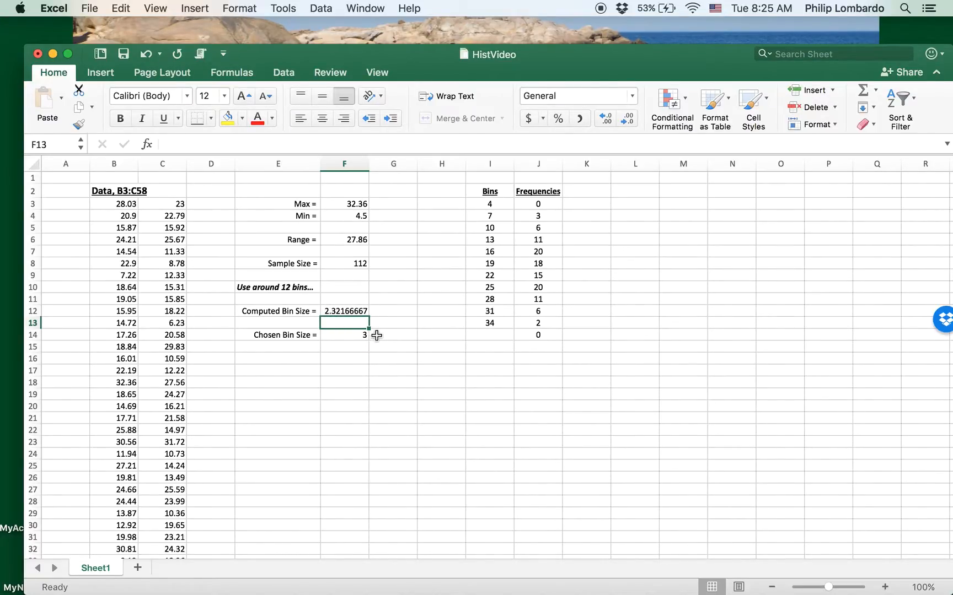
{"action": "left_click", "coordinate": [357, 335]}
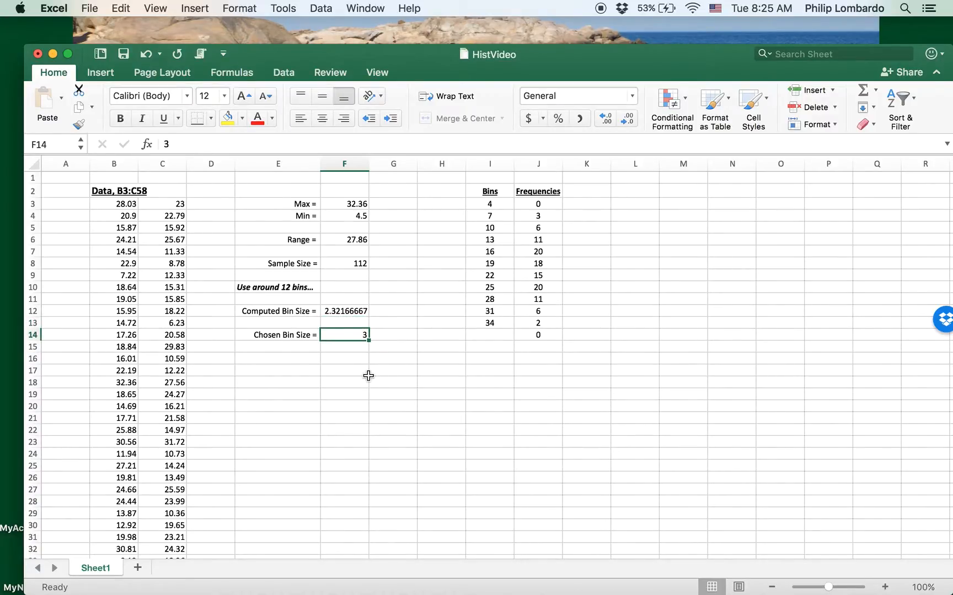
{"action": "left_click_drag", "start_coordinate": [492, 204], "coordinate": [497, 324]}
{"action": "left_click", "coordinate": [364, 336]}
{"action": "left_click", "coordinate": [503, 205]}
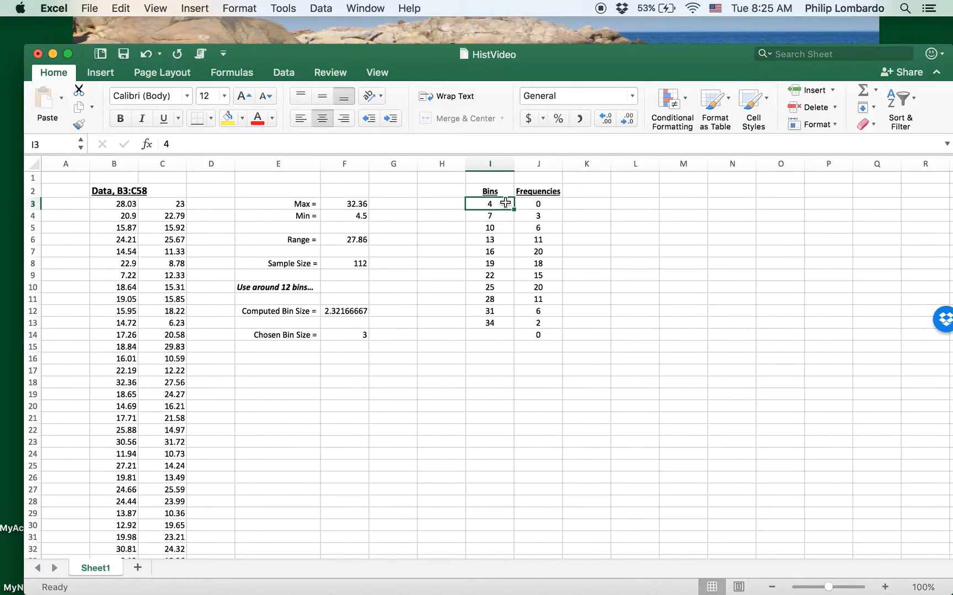
{"action": "left_click", "coordinate": [333, 216]}
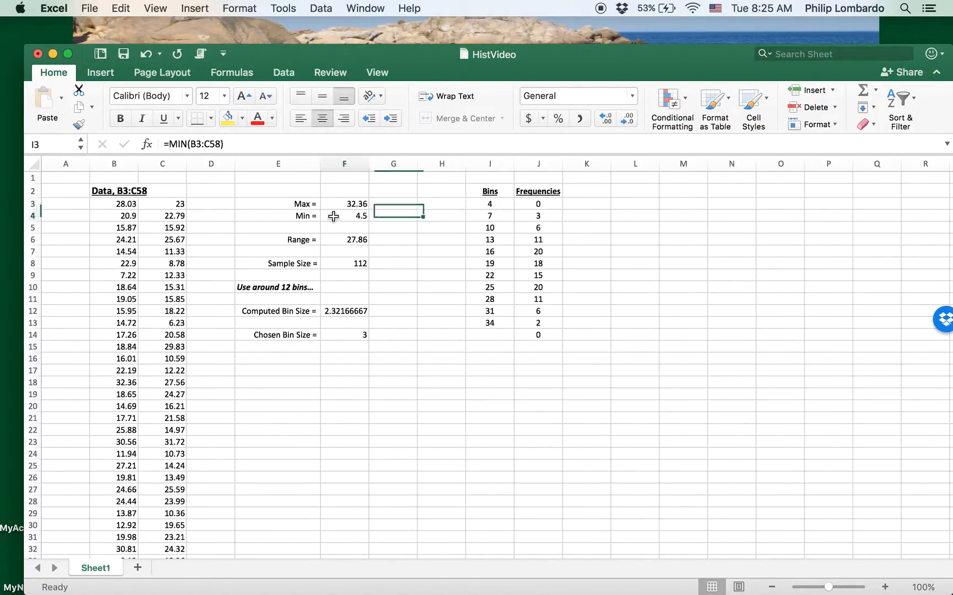
{"action": "left_click", "coordinate": [499, 204]}
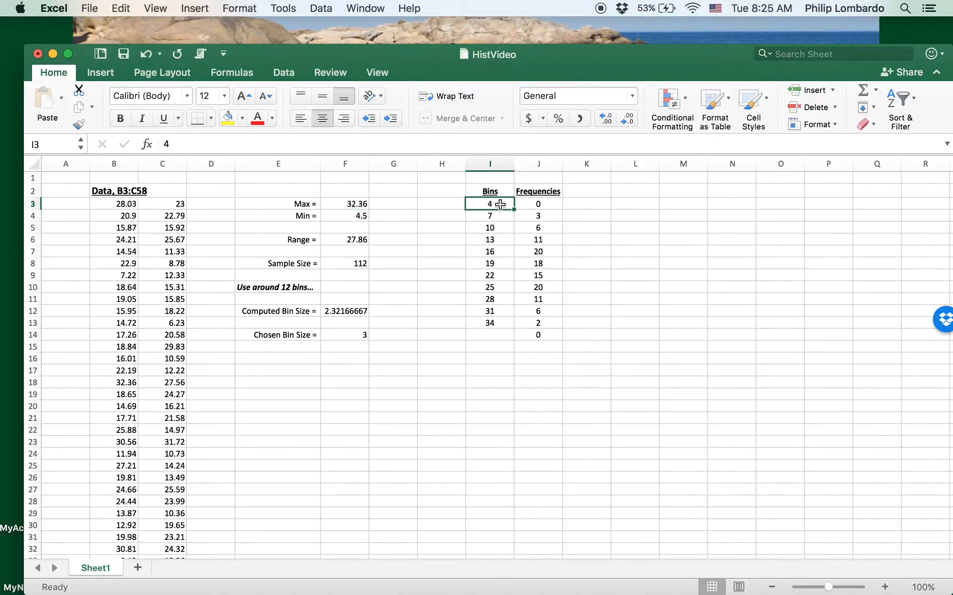
{"action": "left_click", "coordinate": [496, 216]}
{"action": "double_click", "coordinate": [497, 216]}
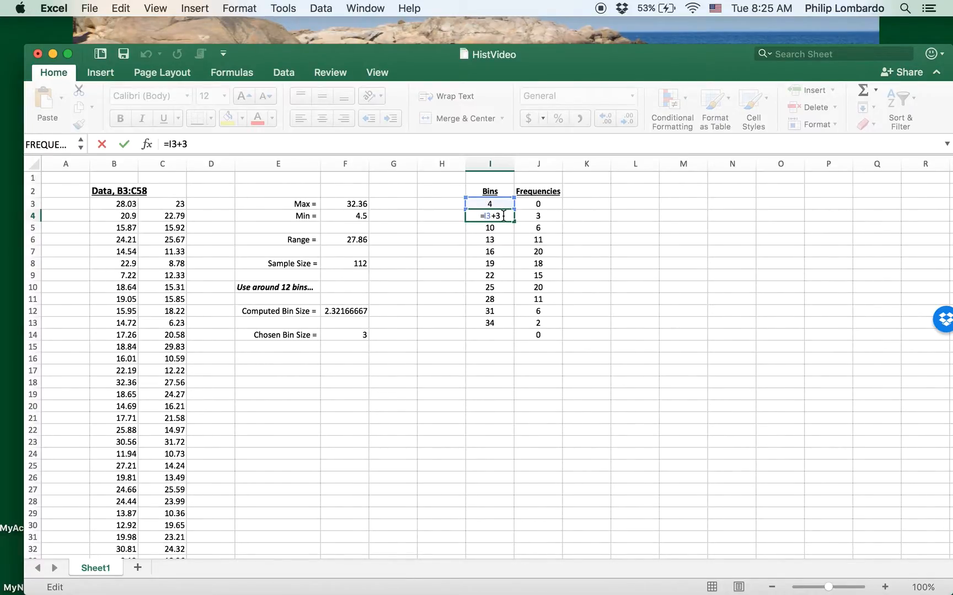
{"action": "key", "text": "Return"}
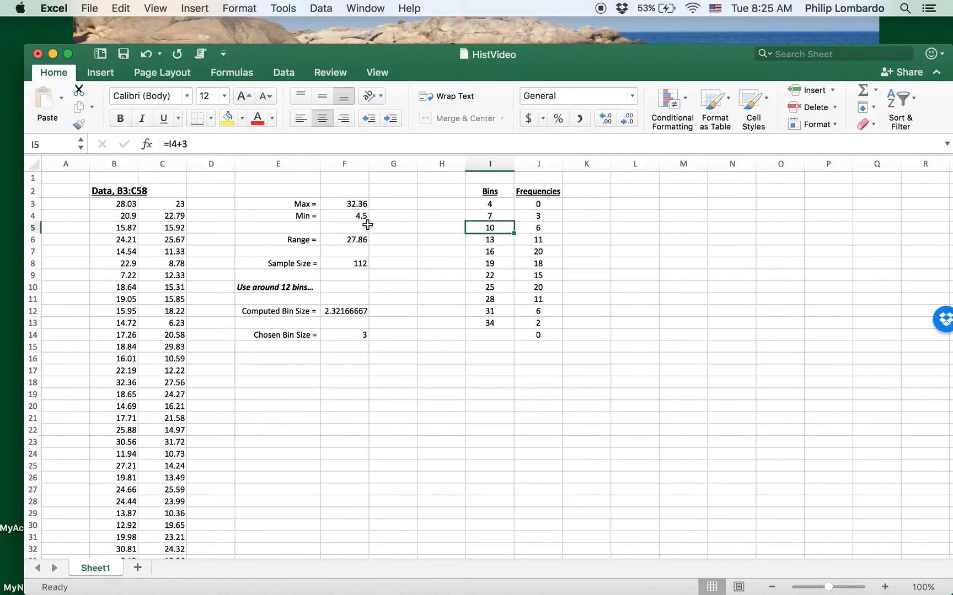
{"action": "left_click_drag", "start_coordinate": [556, 205], "coordinate": [555, 331]}
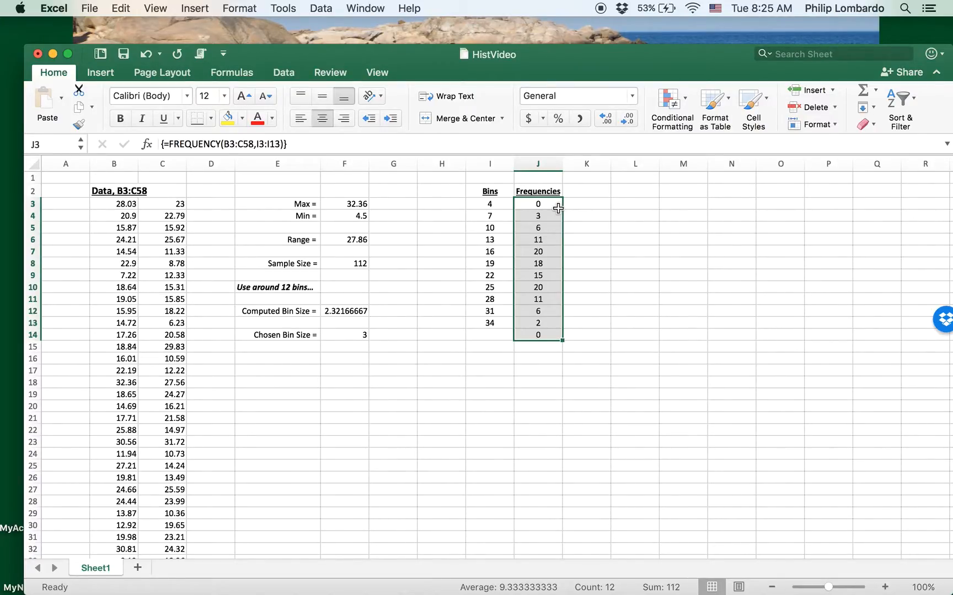
{"action": "left_click", "coordinate": [524, 385]}
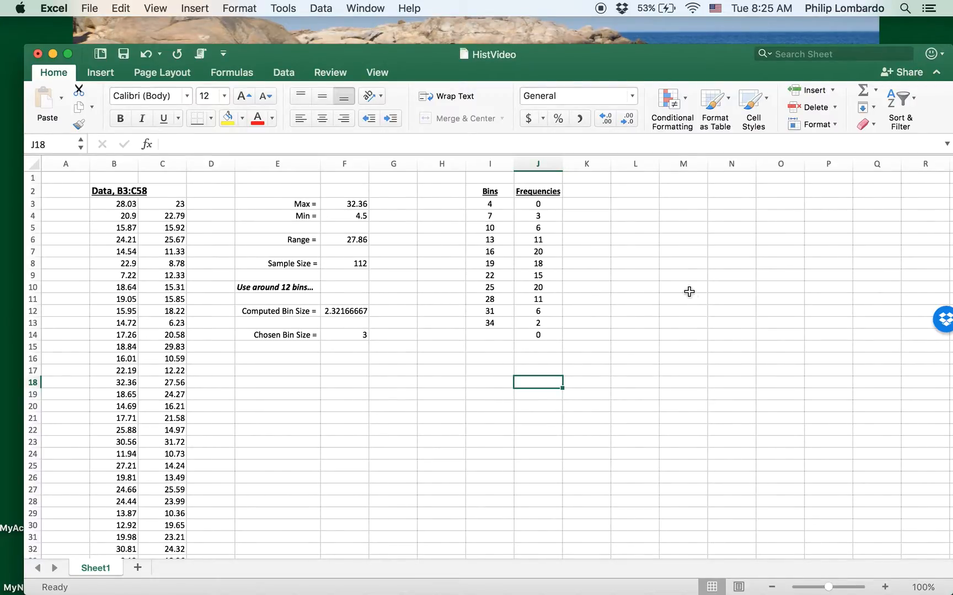
{"action": "left_click_drag", "start_coordinate": [541, 204], "coordinate": [536, 336]}
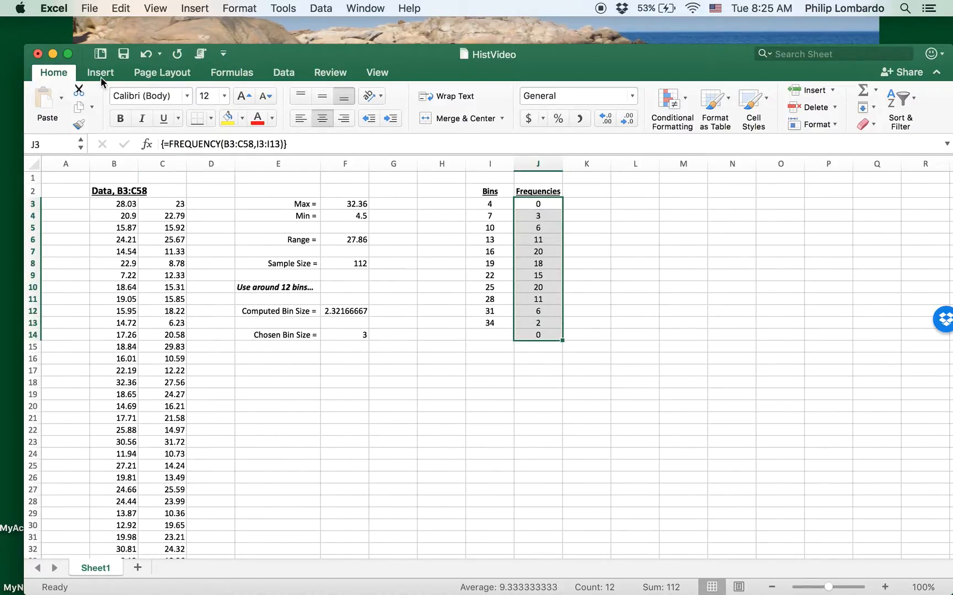
Step: Insert a clustered column chart of the J3:J14 frequencies
{"action": "left_click", "coordinate": [98, 72]}
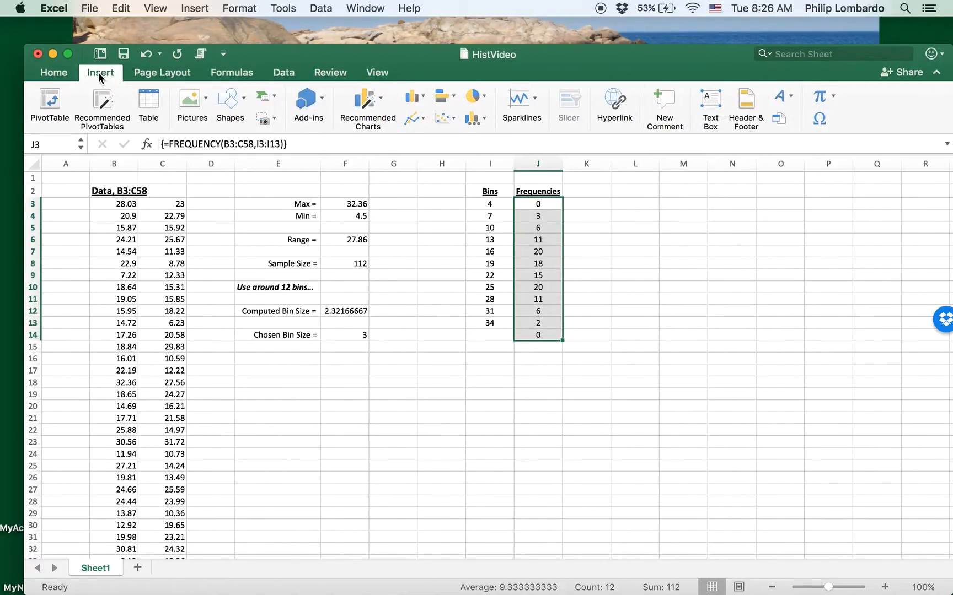
{"action": "left_click", "coordinate": [425, 98]}
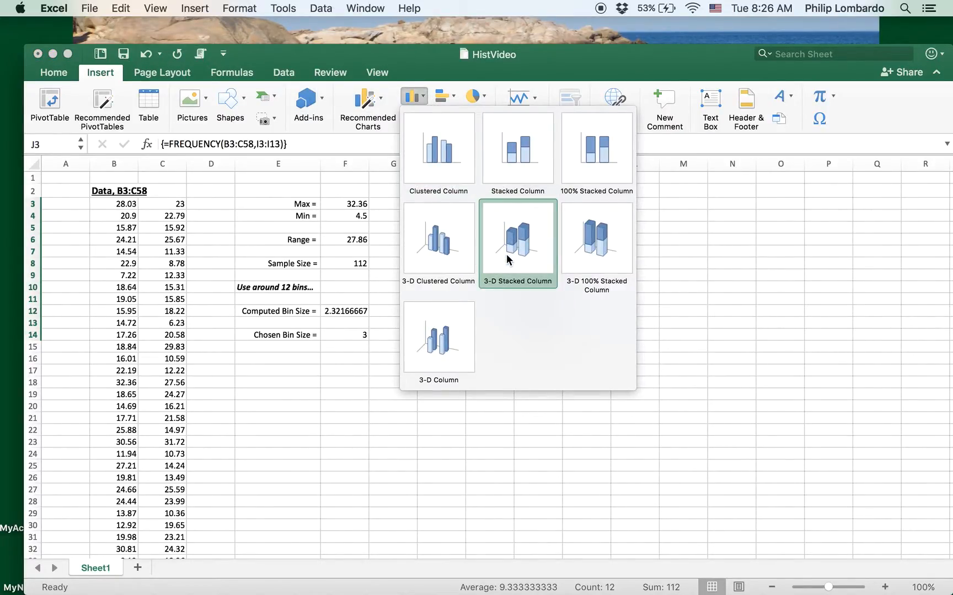
{"action": "left_click", "coordinate": [436, 154]}
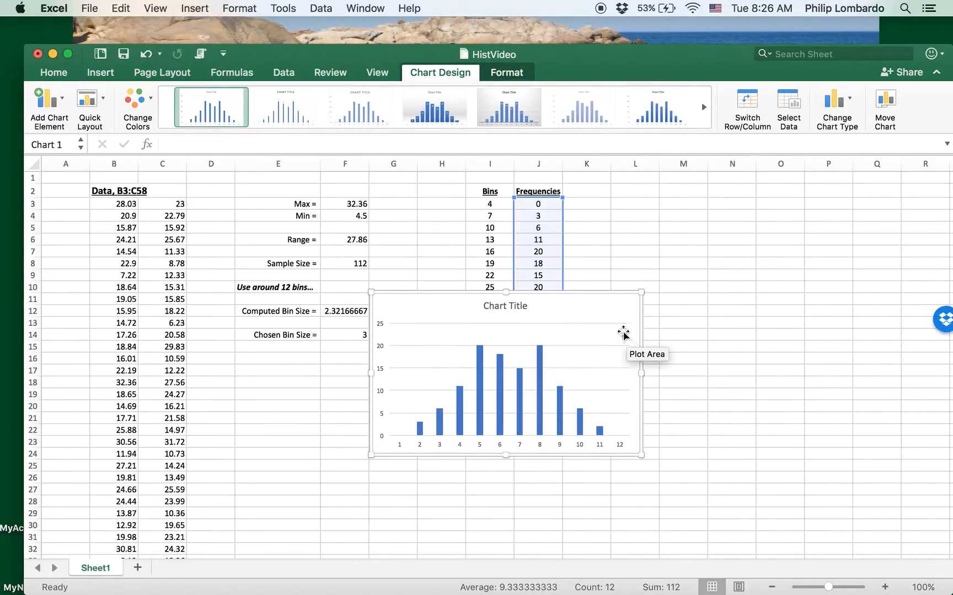
Step: Move the chart up beside the calculations, enlarge it, and select its bar series
{"action": "left_click_drag", "start_coordinate": [593, 313], "coordinate": [615, 203]}
{"action": "left_click_drag", "start_coordinate": [663, 349], "coordinate": [713, 440]}
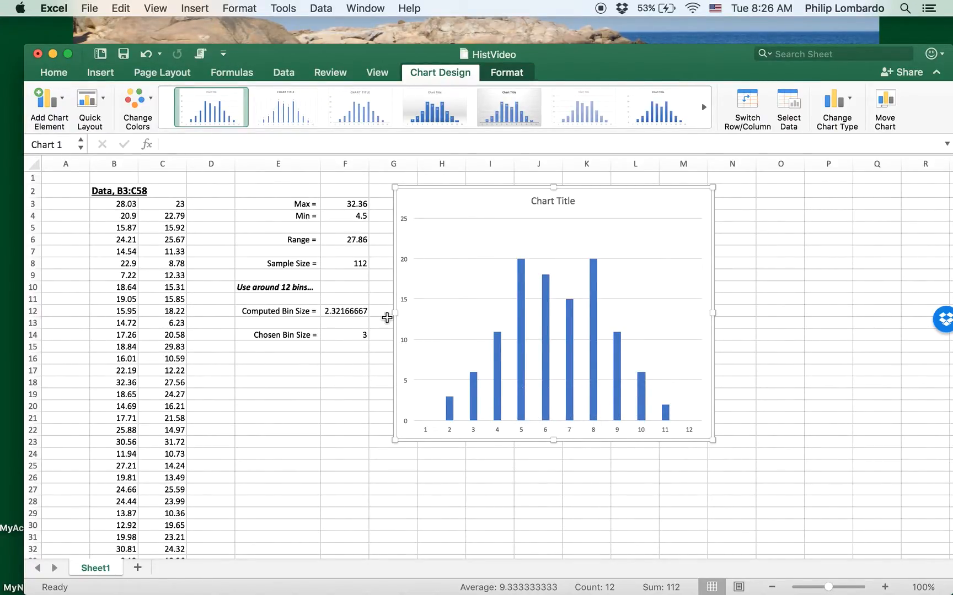
{"action": "left_click", "coordinate": [523, 326]}
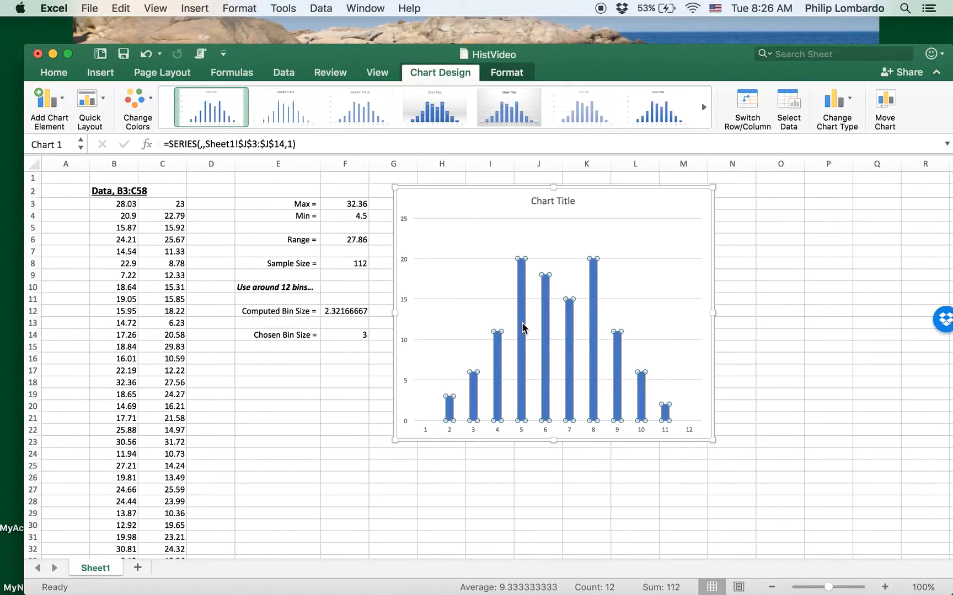
Step: Set the bar series Gap Width to 0% in Format Data Series so the bars touch
{"action": "right_click", "coordinate": [523, 327]}
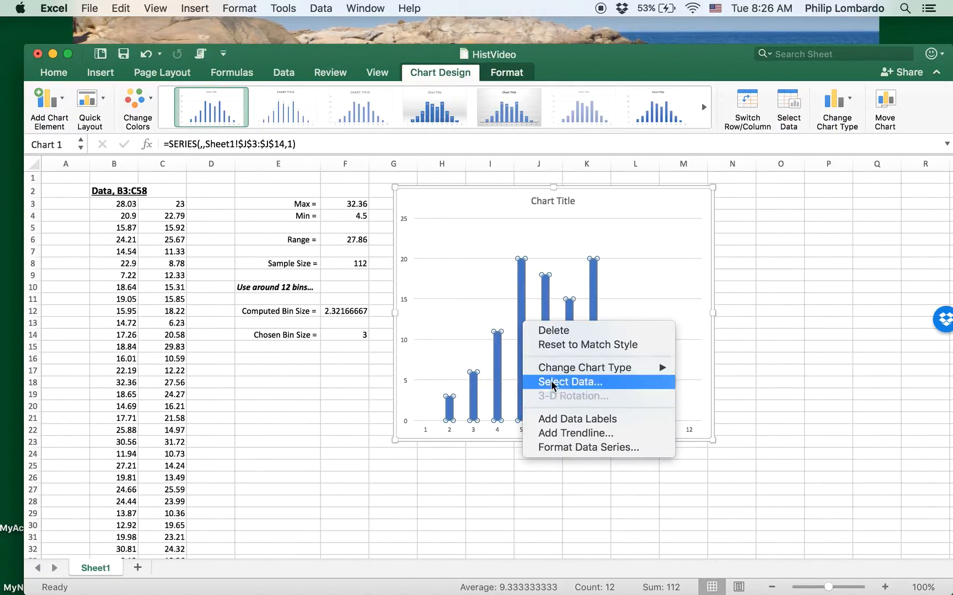
{"action": "left_click", "coordinate": [562, 448]}
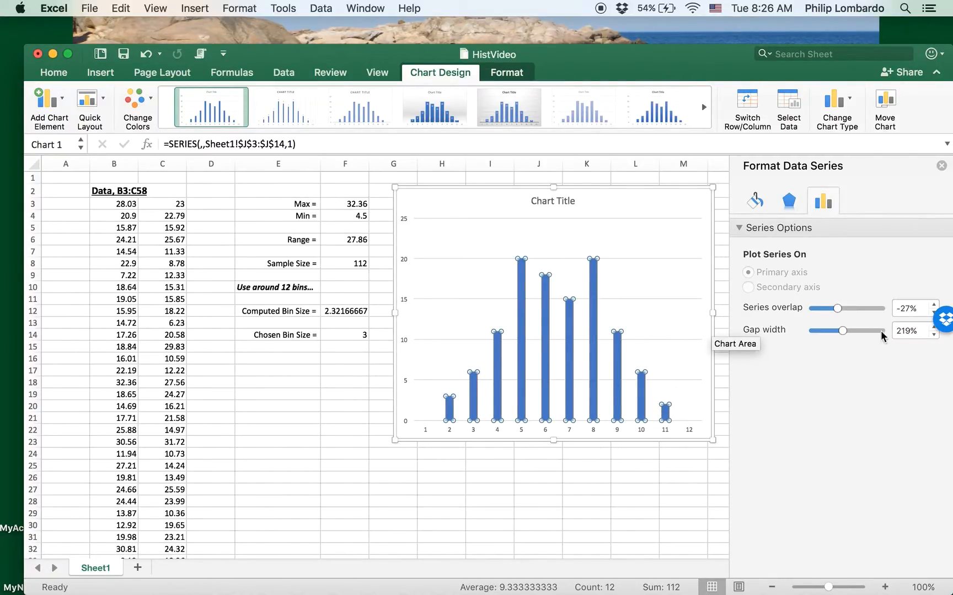
{"action": "left_click_drag", "start_coordinate": [687, 60], "coordinate": [636, 45]}
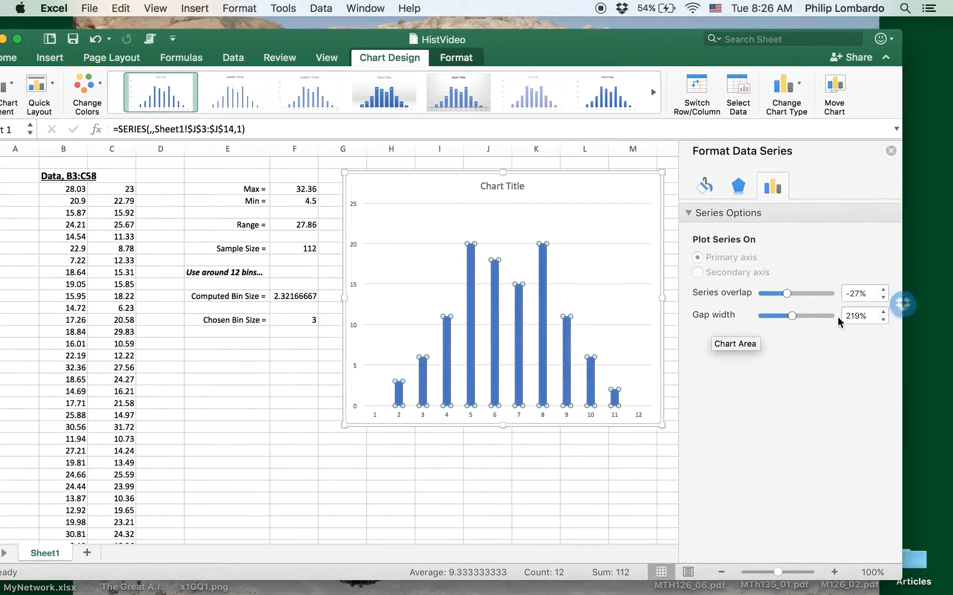
{"action": "left_click", "coordinate": [702, 189]}
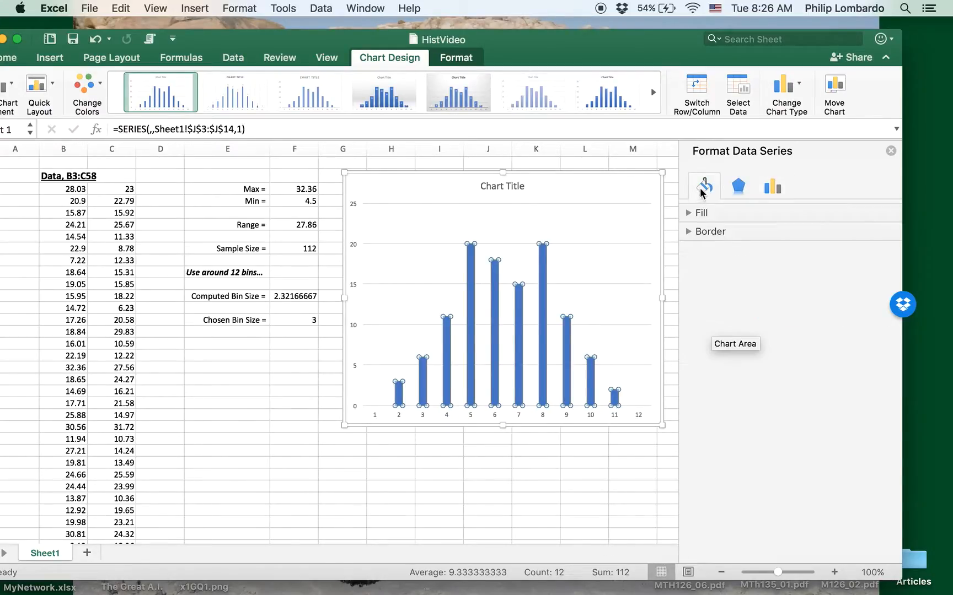
{"action": "left_click", "coordinate": [737, 189]}
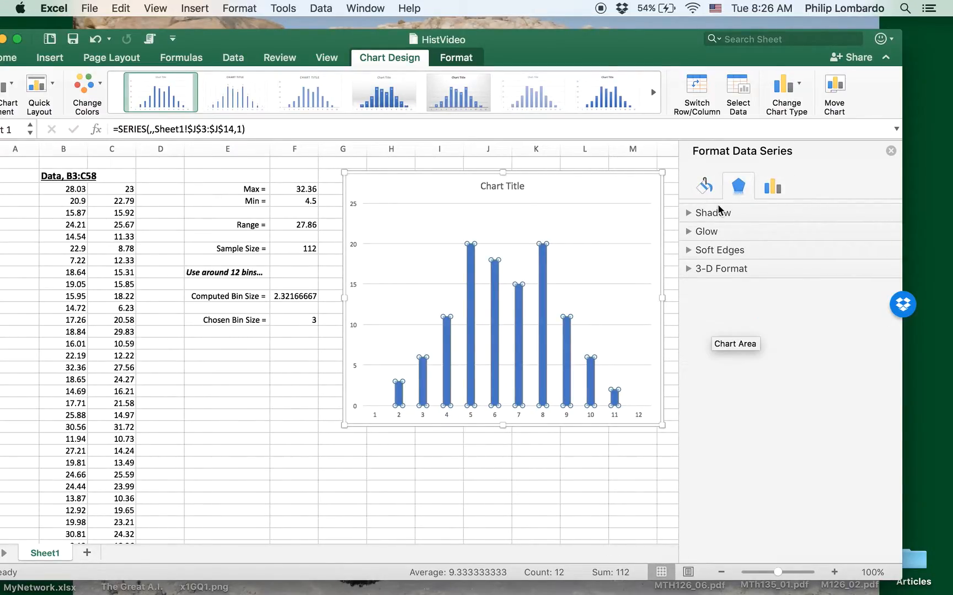
{"action": "left_click", "coordinate": [766, 193]}
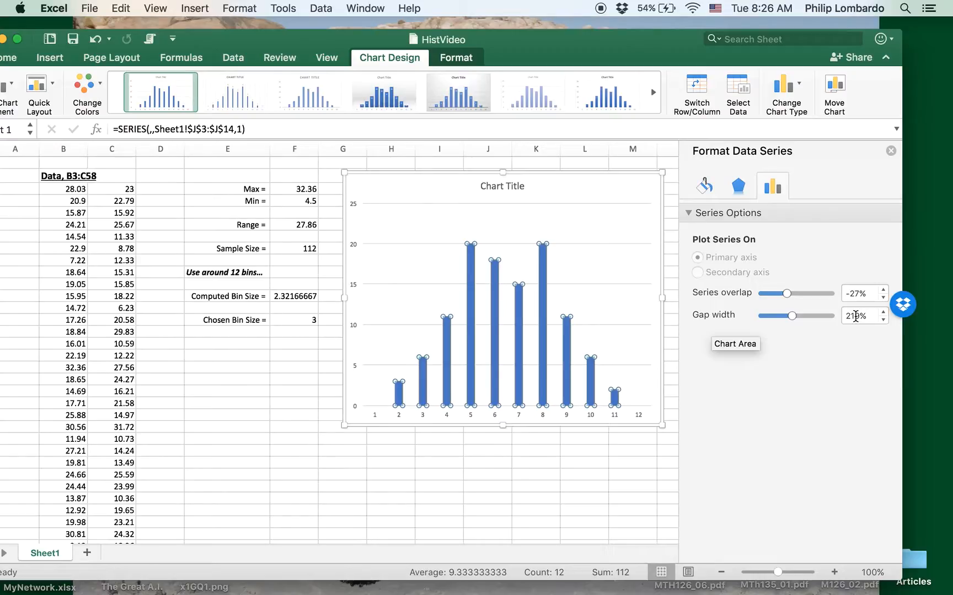
{"action": "left_click_drag", "start_coordinate": [867, 316], "coordinate": [843, 315]}
{"action": "type", "text": "0"}
{"action": "key", "text": "Return"}
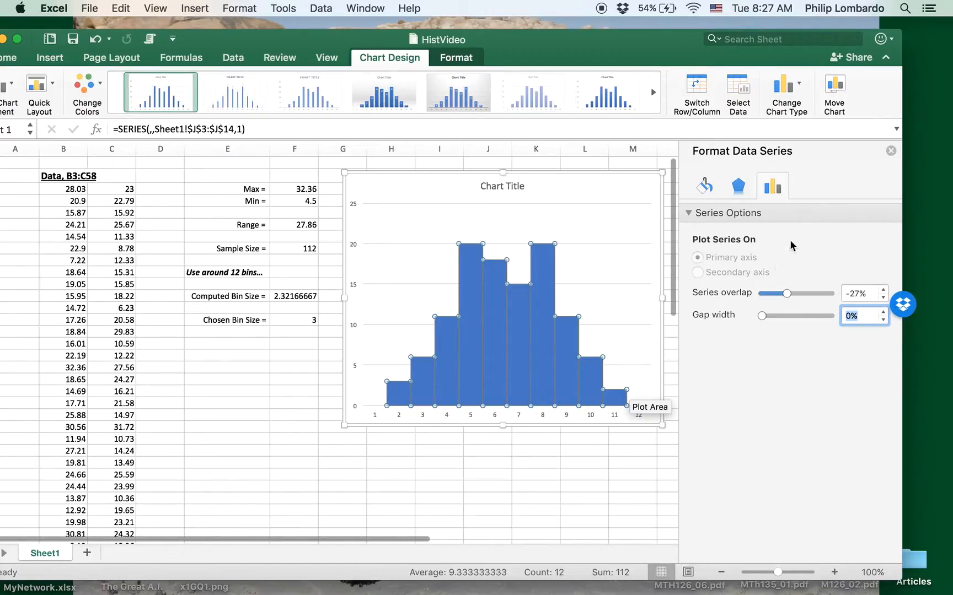
{"action": "left_click", "coordinate": [891, 152]}
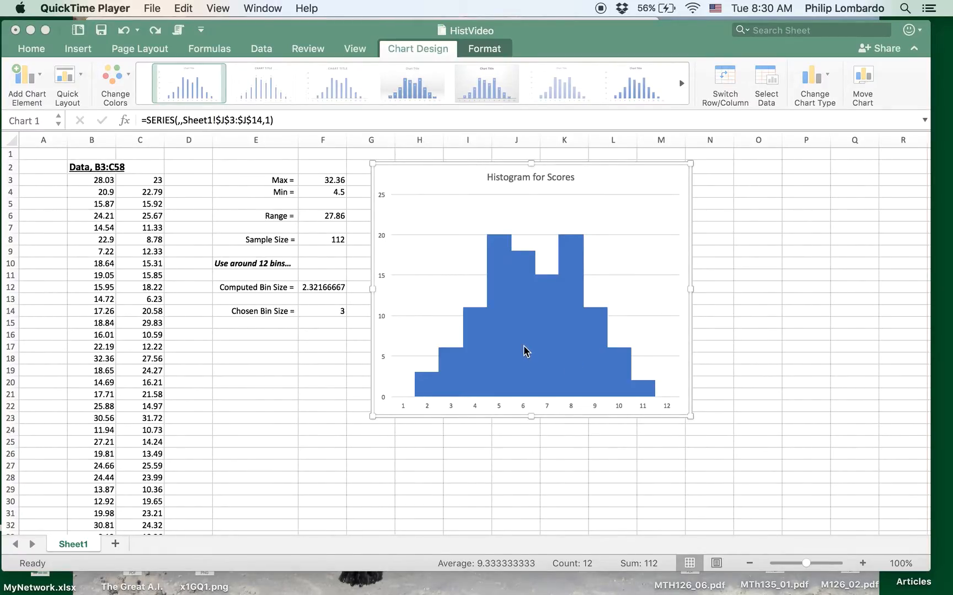
Step: Select the bars for bins 6 and 7 individually, then reselect the whole series
{"action": "left_click", "coordinate": [523, 290]}
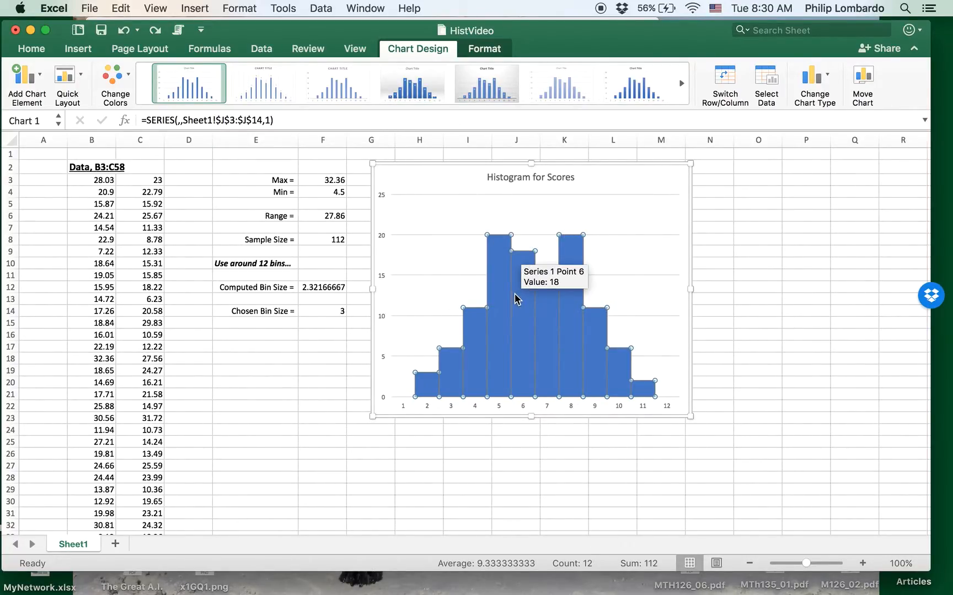
{"action": "left_click", "coordinate": [524, 315]}
{"action": "left_click", "coordinate": [555, 322]}
{"action": "left_click", "coordinate": [521, 308]}
Step: Give the bar series a solid black 1.5 pt border under Fill & Line, then deselect it
{"action": "right_click", "coordinate": [519, 309]}
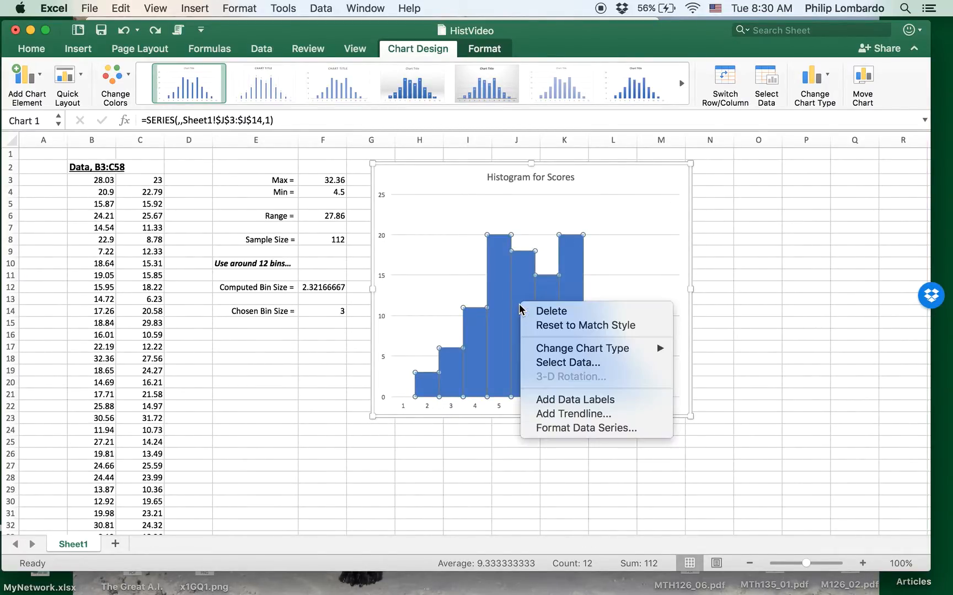
{"action": "left_click", "coordinate": [568, 427]}
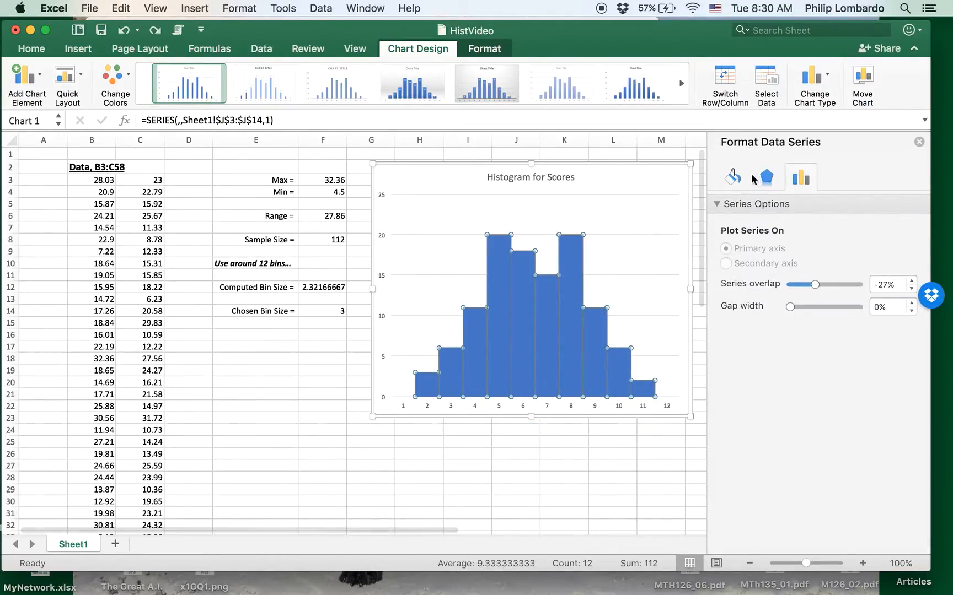
{"action": "left_click", "coordinate": [733, 177]}
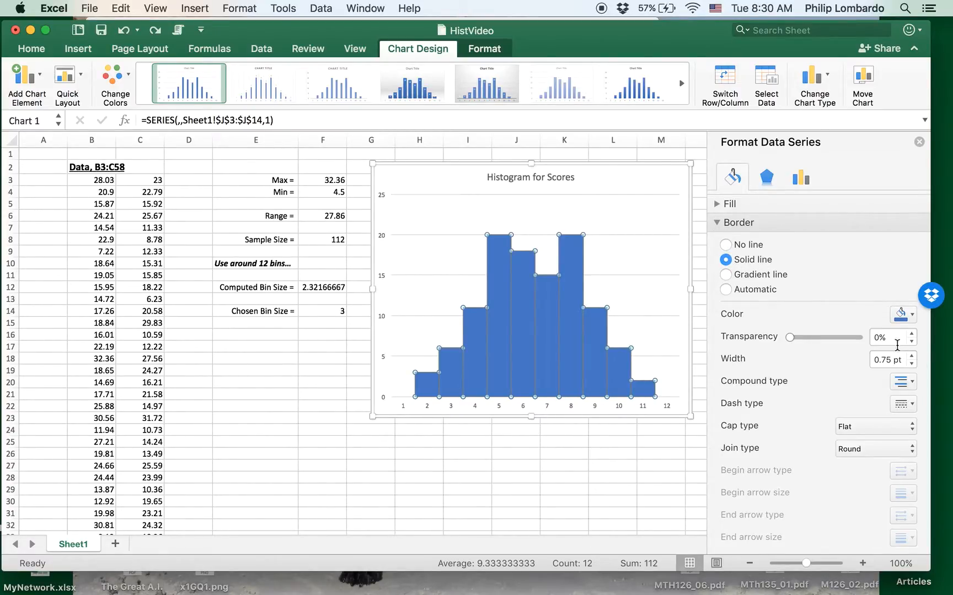
{"action": "left_click", "coordinate": [912, 315]}
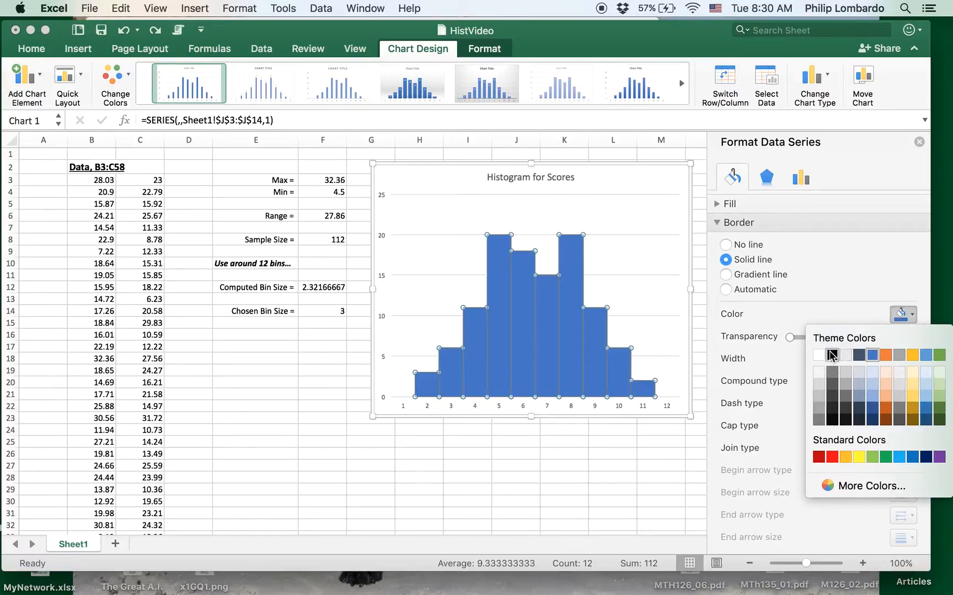
{"action": "left_click", "coordinate": [832, 355]}
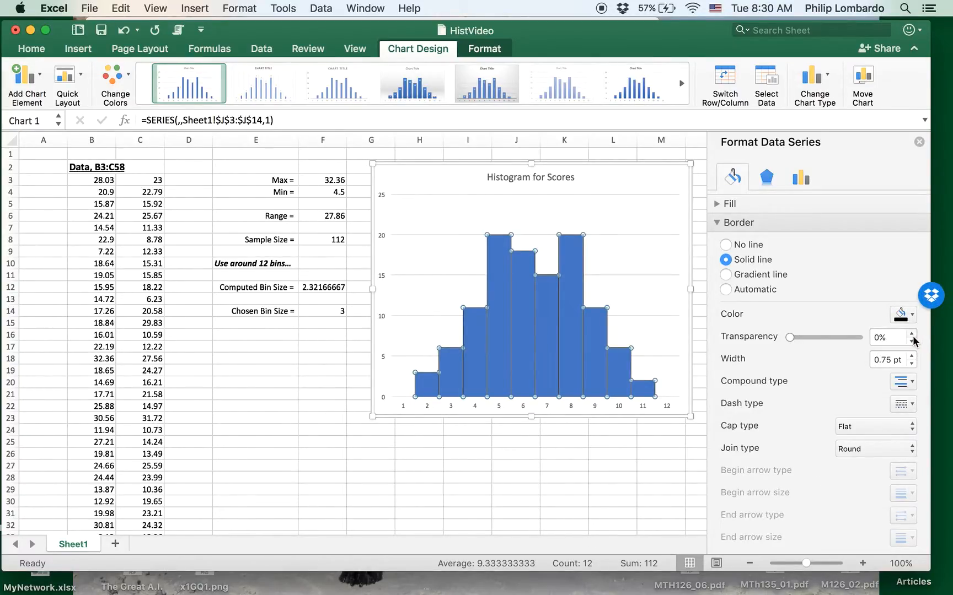
{"action": "left_click", "coordinate": [912, 356]}
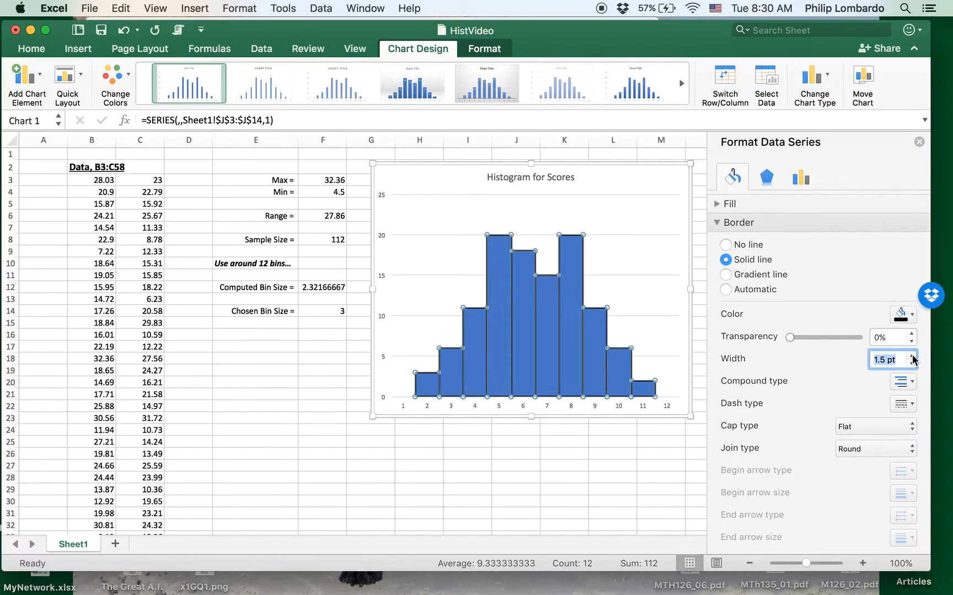
{"action": "left_click", "coordinate": [919, 143]}
{"action": "left_click", "coordinate": [633, 187]}
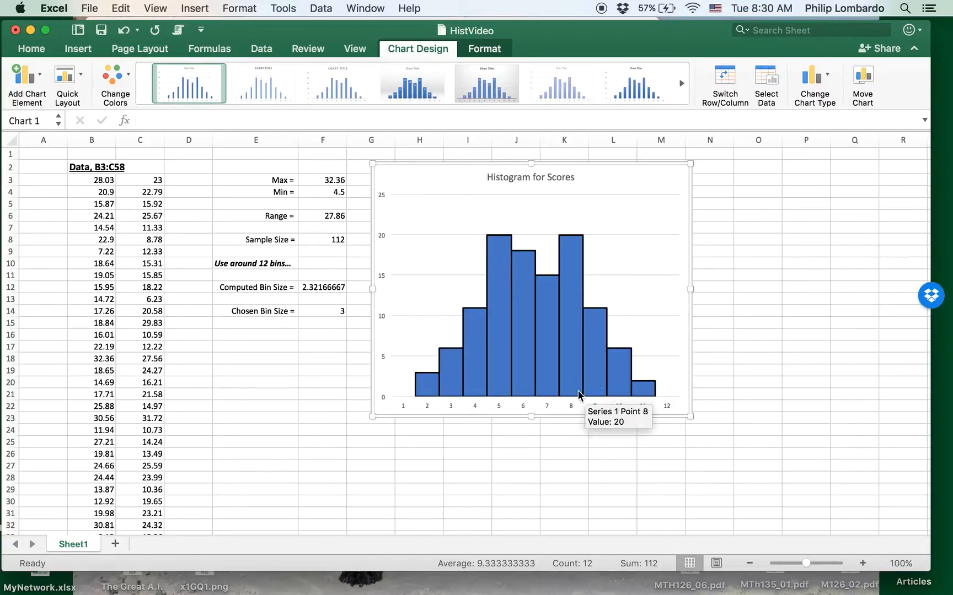
Step: Drag the chart right to uncover the Bins table in column I, then select the horizontal axis
{"action": "left_click_drag", "start_coordinate": [601, 177], "coordinate": [725, 159]}
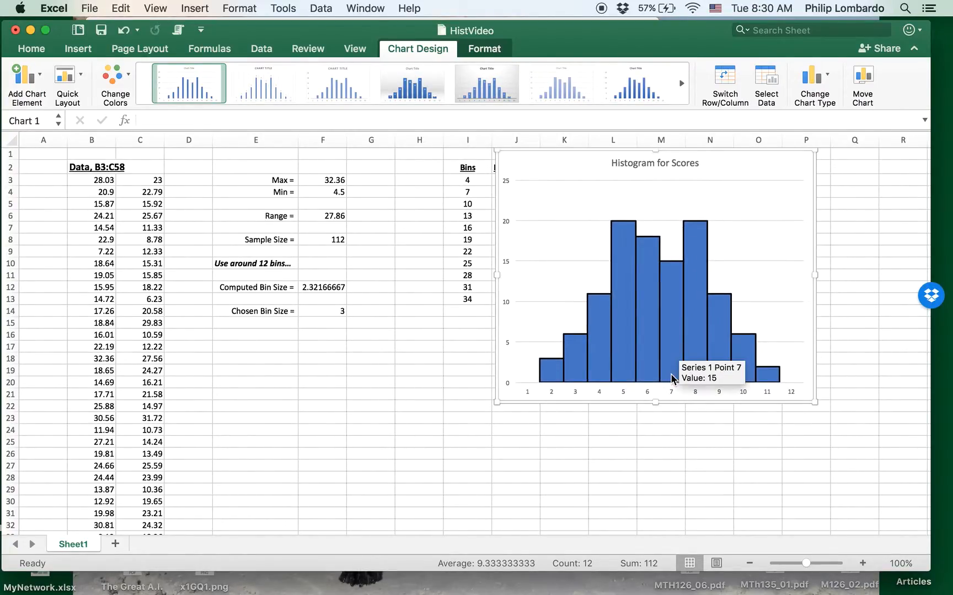
{"action": "left_click", "coordinate": [527, 392]}
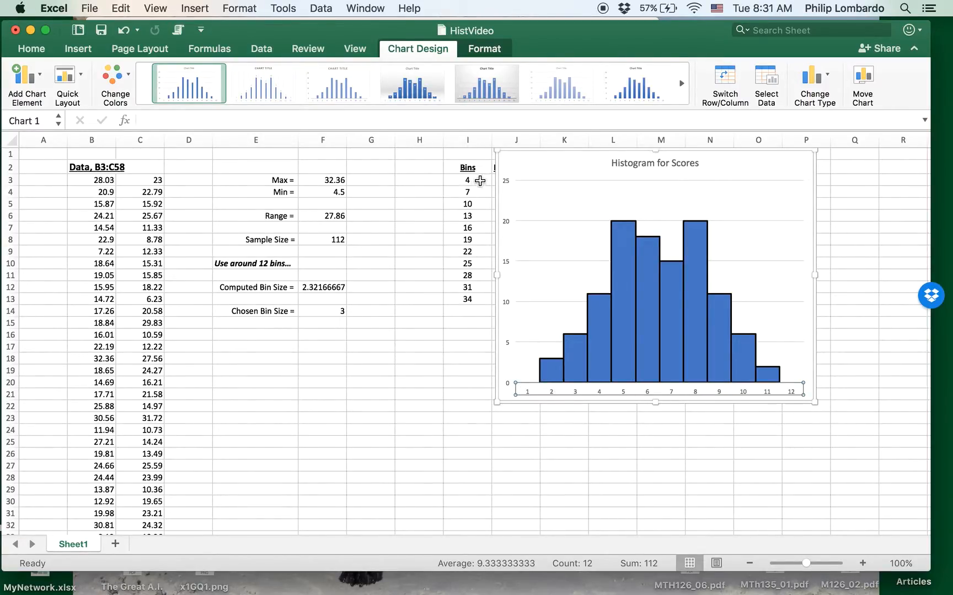
Step: Open and close the horizontal axis's Format Axis settings, then select the whole chart
{"action": "right_click", "coordinate": [572, 393]}
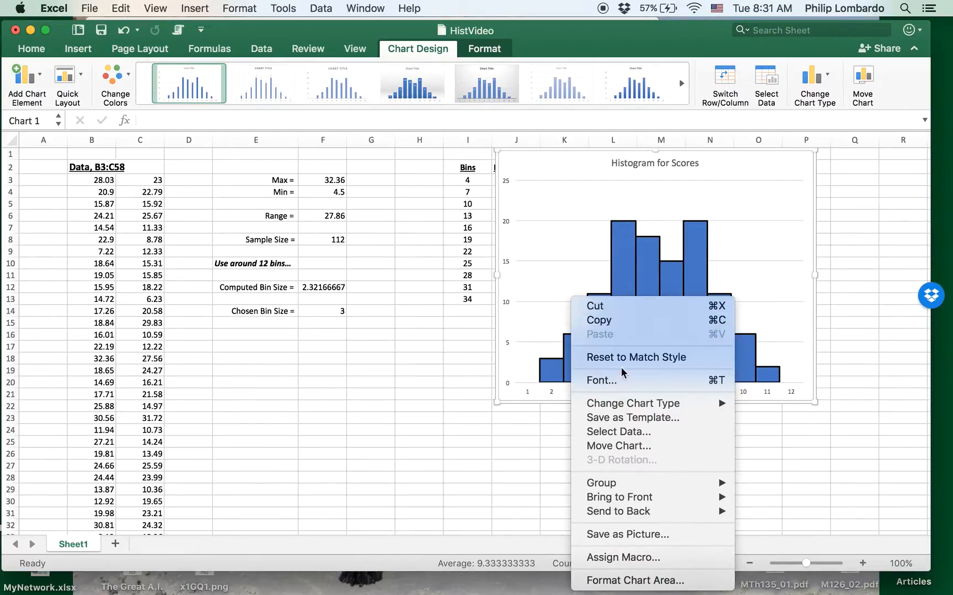
{"action": "mouse_move", "coordinate": [622, 406]}
{"action": "left_click", "coordinate": [515, 426]}
{"action": "left_click", "coordinate": [549, 393]}
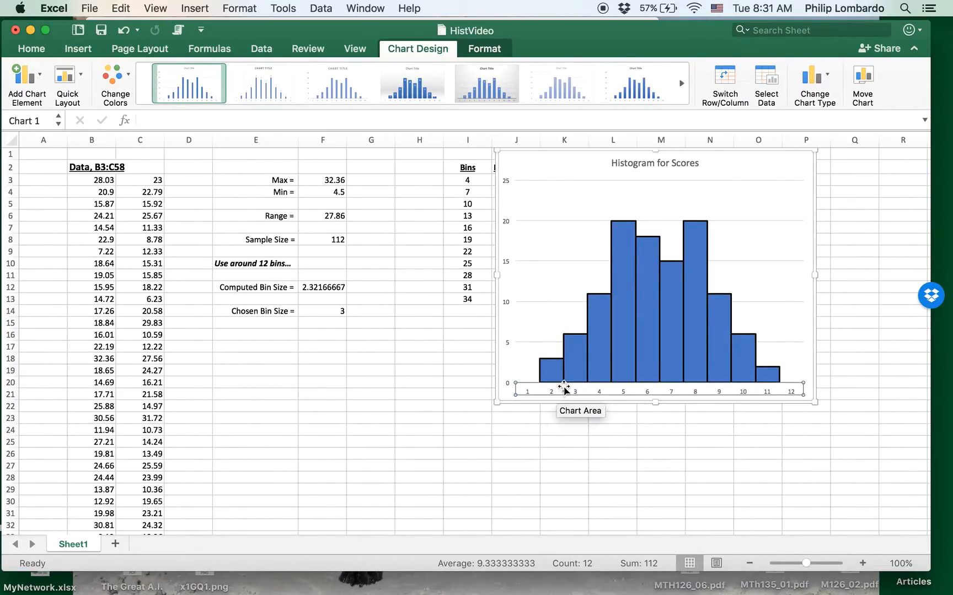
{"action": "right_click", "coordinate": [564, 392]}
{"action": "left_click", "coordinate": [538, 392]}
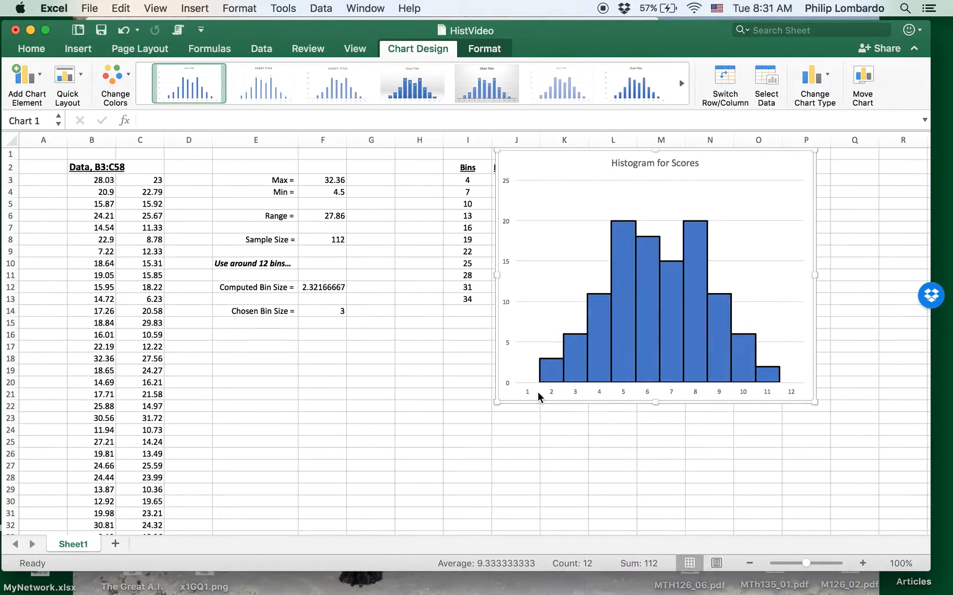
{"action": "left_click", "coordinate": [575, 392]}
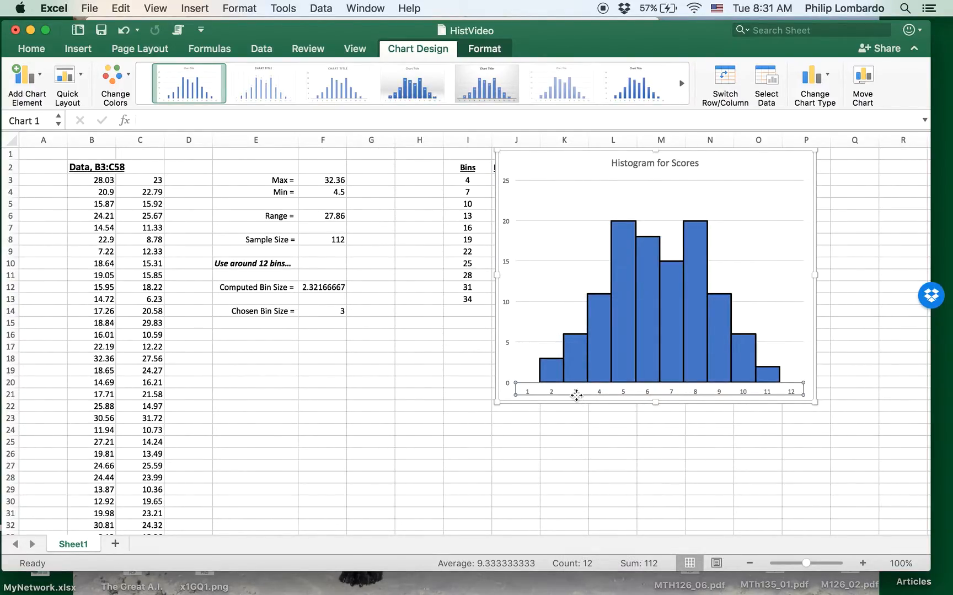
{"action": "right_click", "coordinate": [577, 392]}
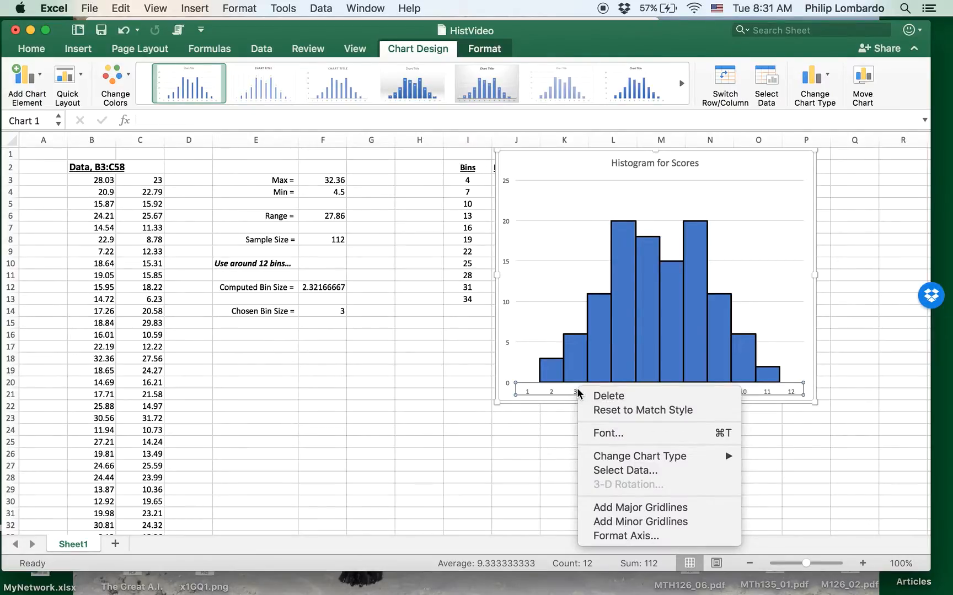
{"action": "left_click", "coordinate": [618, 536]}
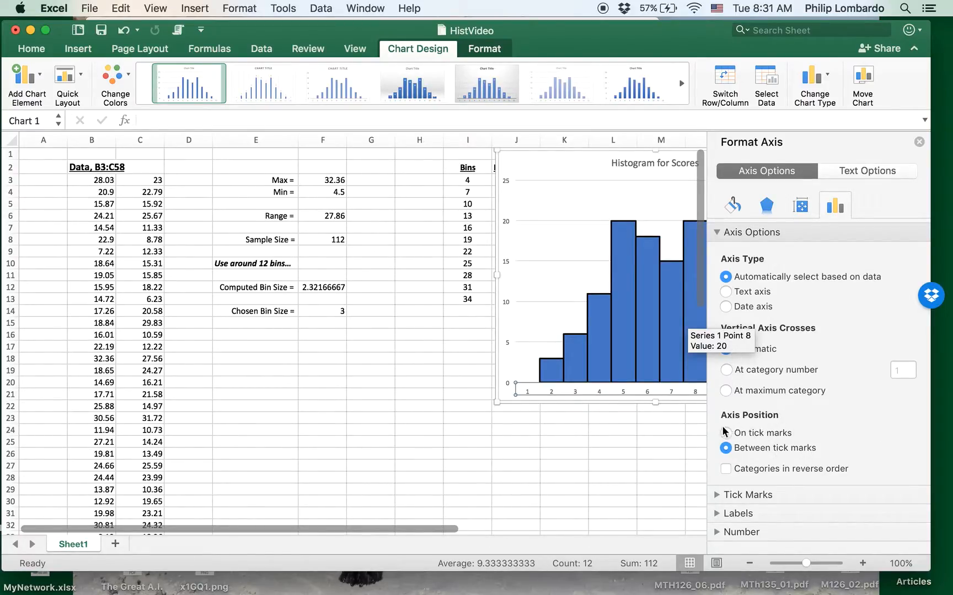
{"action": "left_click", "coordinate": [919, 141]}
{"action": "left_click", "coordinate": [568, 171]}
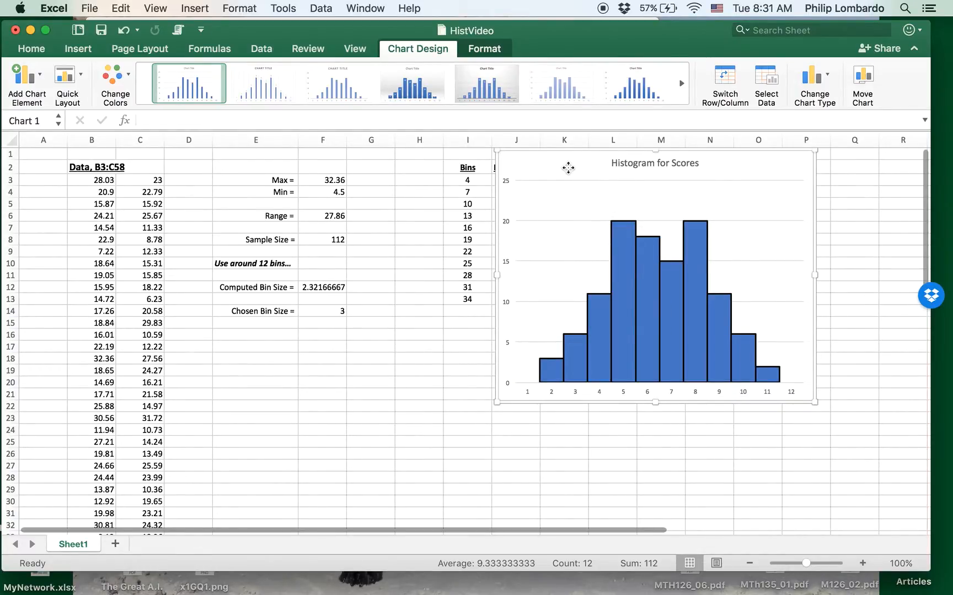
Step: Use Select Data to set the category axis labels to the bins in =Sheet1!$I$3:$I$13
{"action": "left_click", "coordinate": [767, 82]}
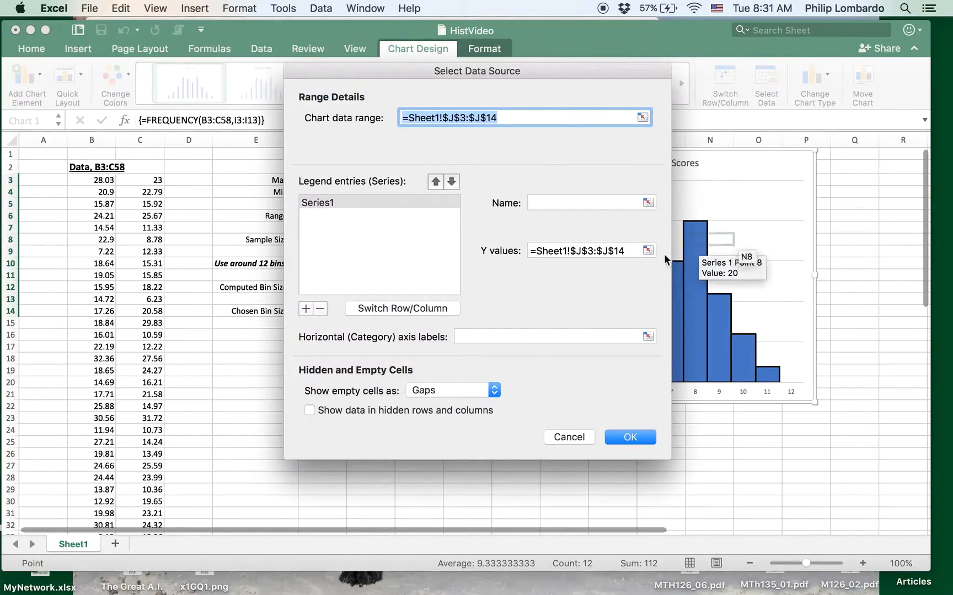
{"action": "left_click_drag", "start_coordinate": [503, 74], "coordinate": [665, 69]}
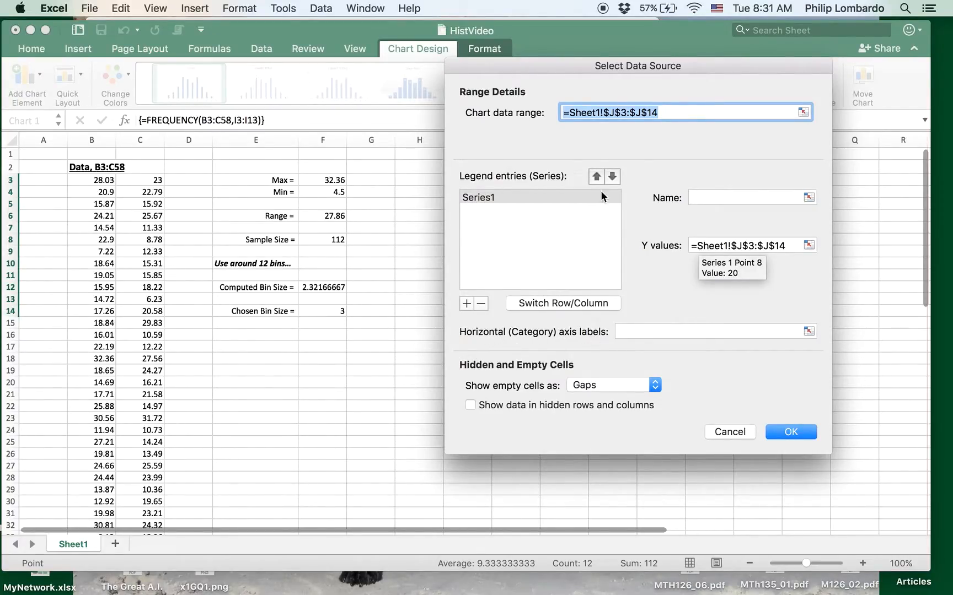
{"action": "left_click_drag", "start_coordinate": [575, 69], "coordinate": [175, 82]}
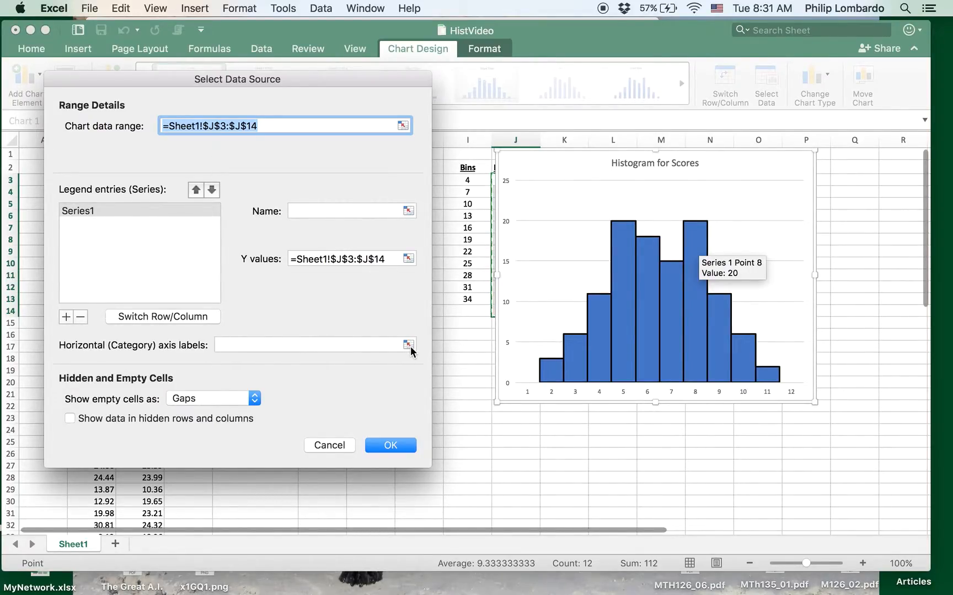
{"action": "left_click", "coordinate": [408, 345]}
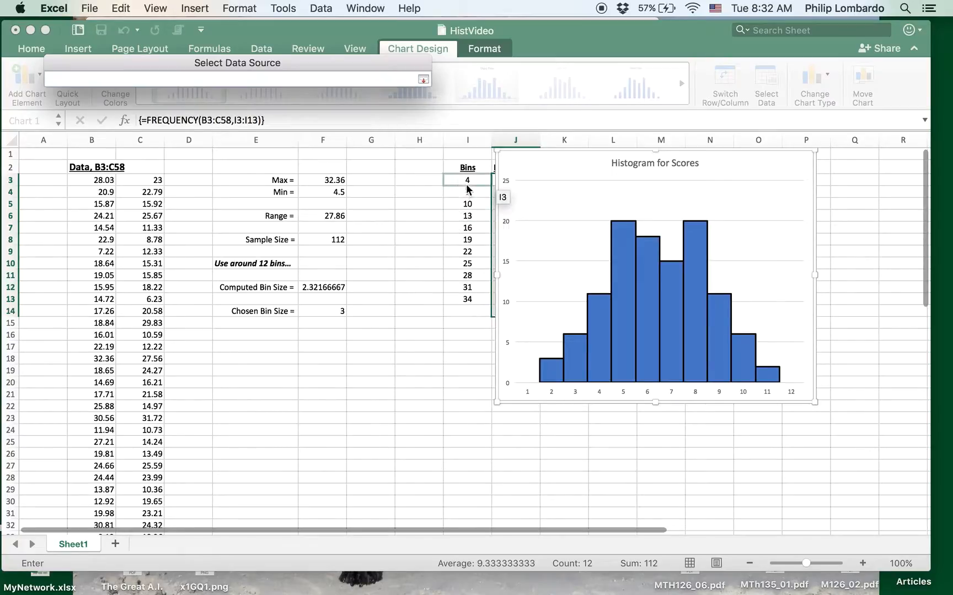
{"action": "left_click_drag", "start_coordinate": [470, 179], "coordinate": [467, 301]}
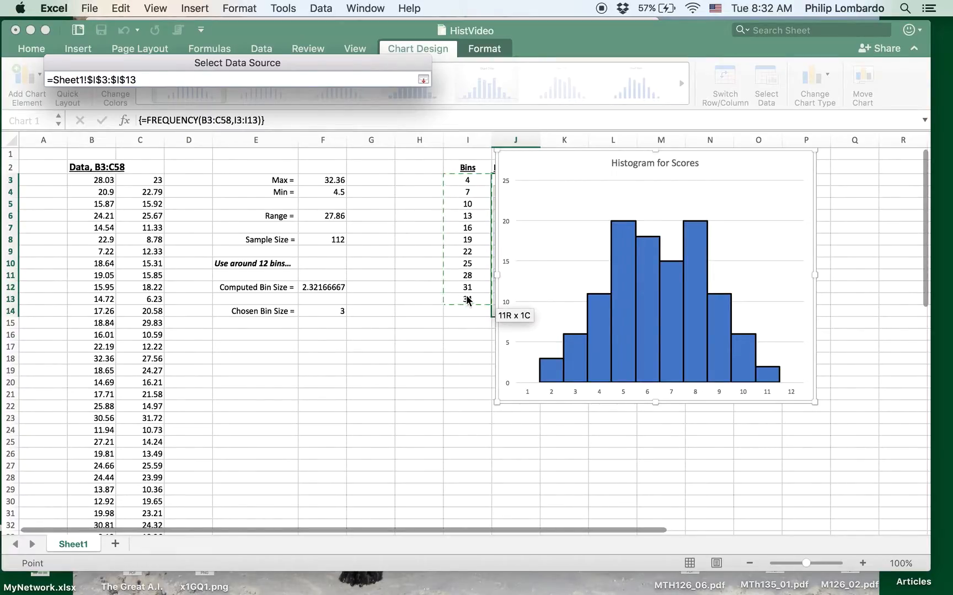
{"action": "left_click", "coordinate": [423, 79]}
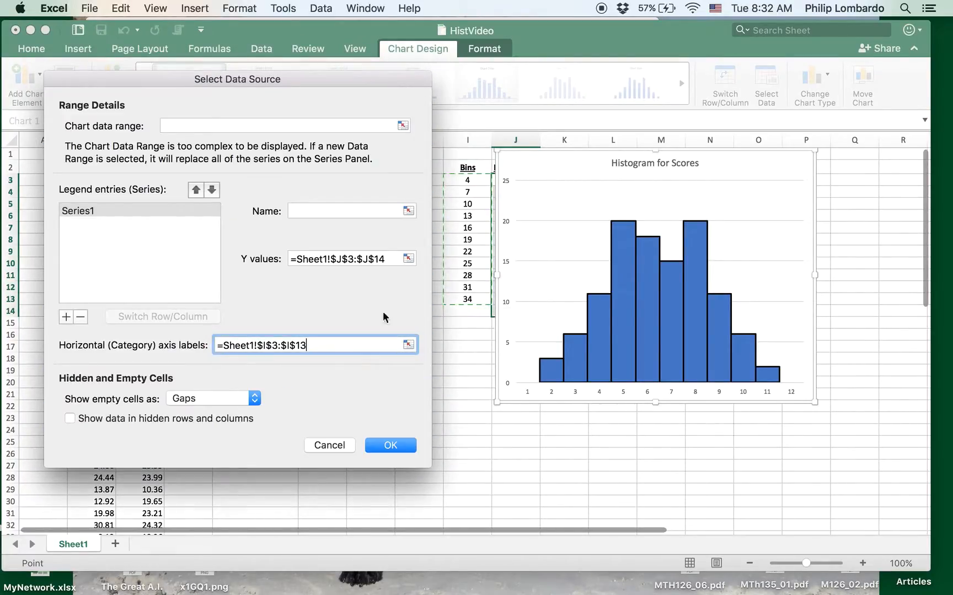
{"action": "left_click", "coordinate": [390, 446]}
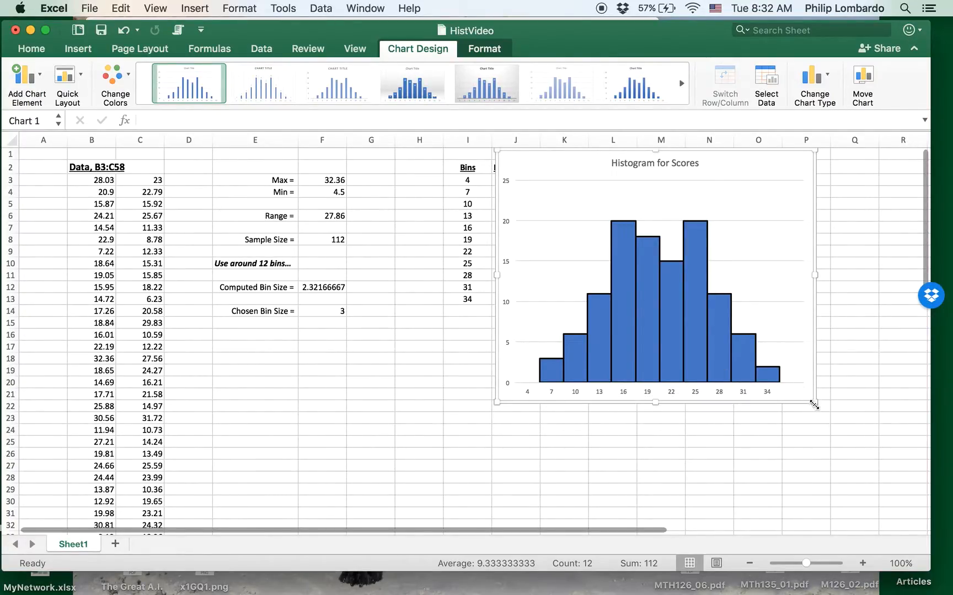
Step: Drag the chart left, then place it in columns K–Q right of the Frequencies column
{"action": "left_click_drag", "start_coordinate": [529, 159], "coordinate": [175, 175]}
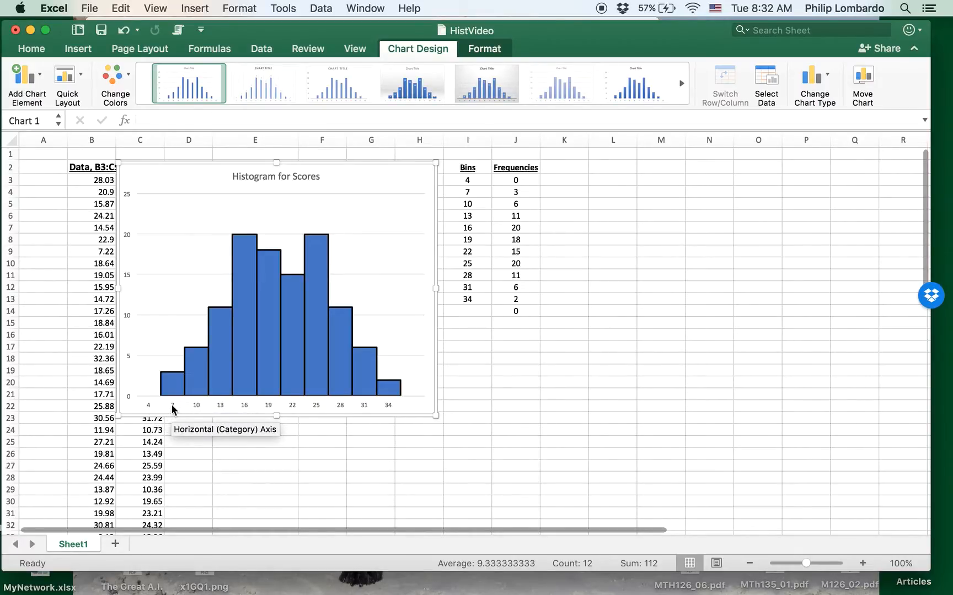
{"action": "mouse_move", "coordinate": [173, 386]}
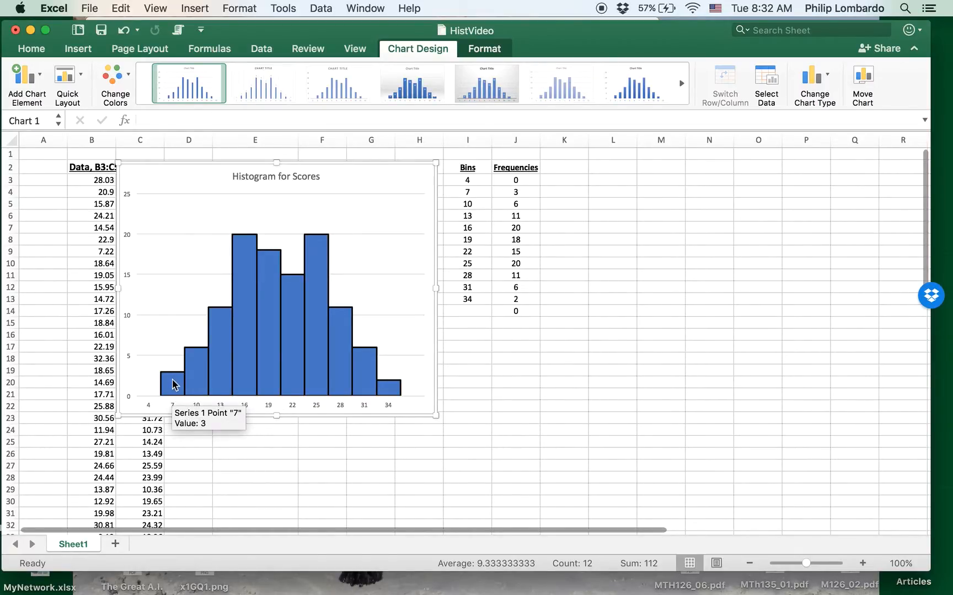
{"action": "mouse_move", "coordinate": [197, 367]}
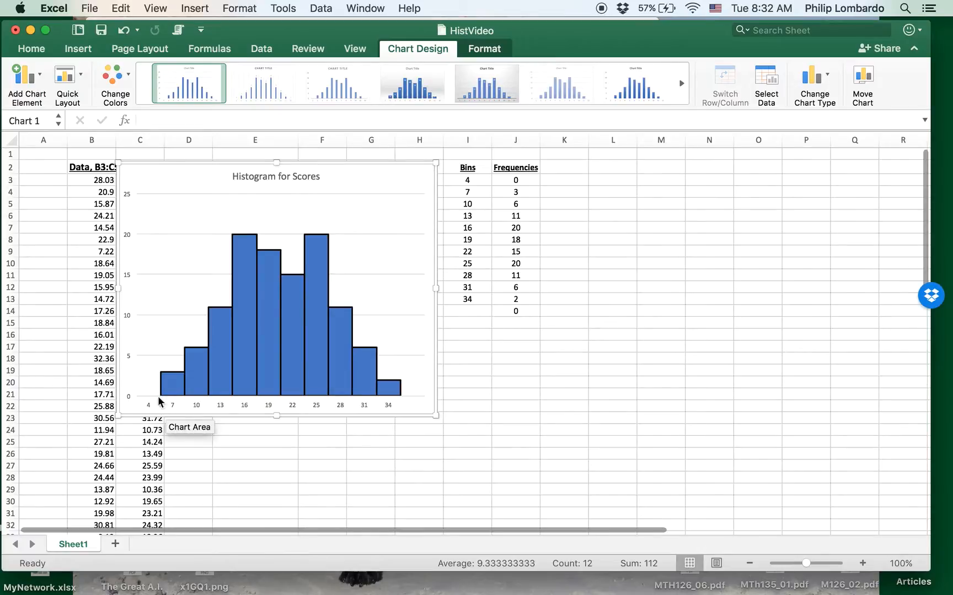
{"action": "left_click_drag", "start_coordinate": [355, 179], "coordinate": [794, 174]}
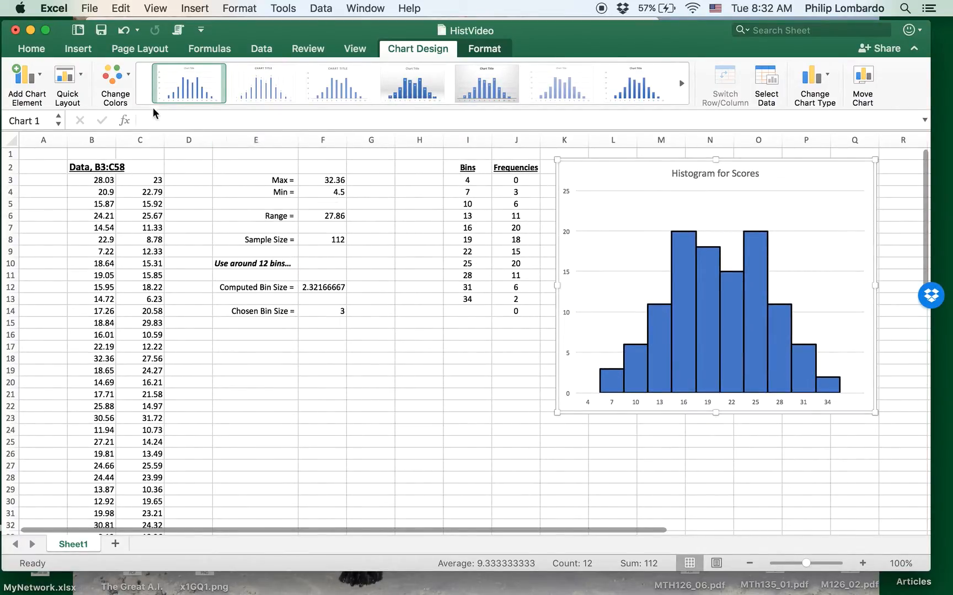
Step: Add a primary horizontal axis title reading 'Bin Ranges'
{"action": "left_click", "coordinate": [30, 85]}
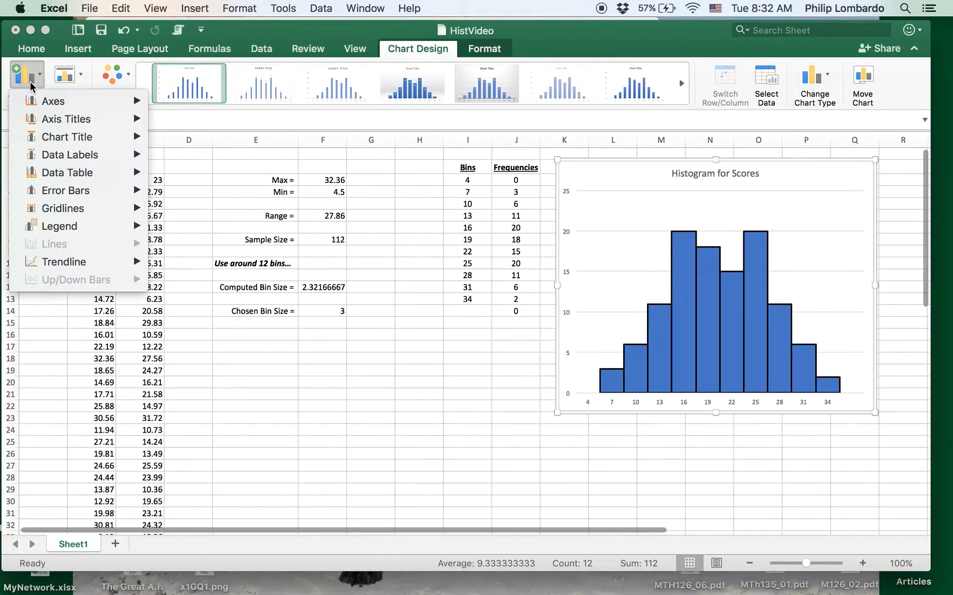
{"action": "mouse_move", "coordinate": [40, 101]}
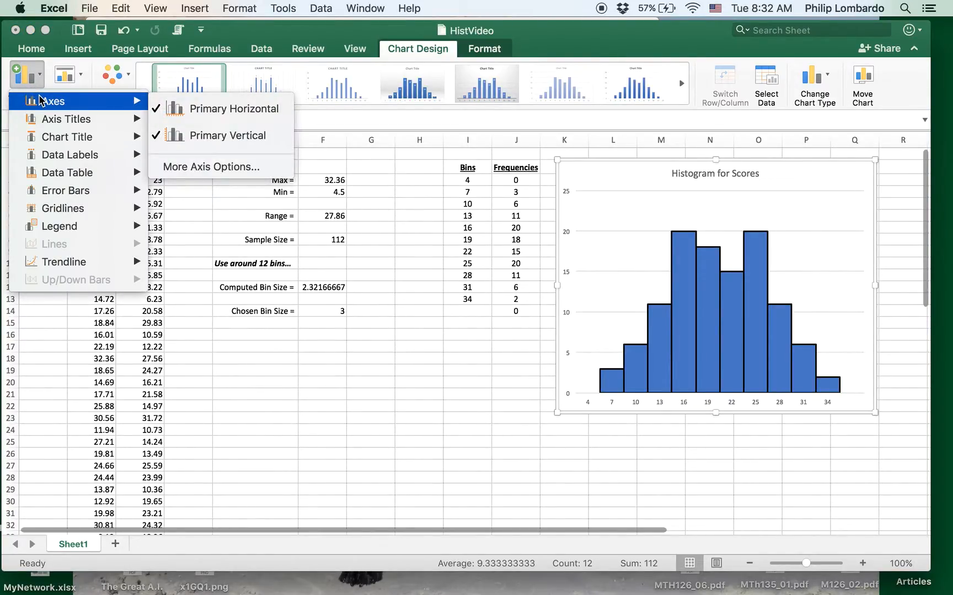
{"action": "mouse_move", "coordinate": [44, 119]}
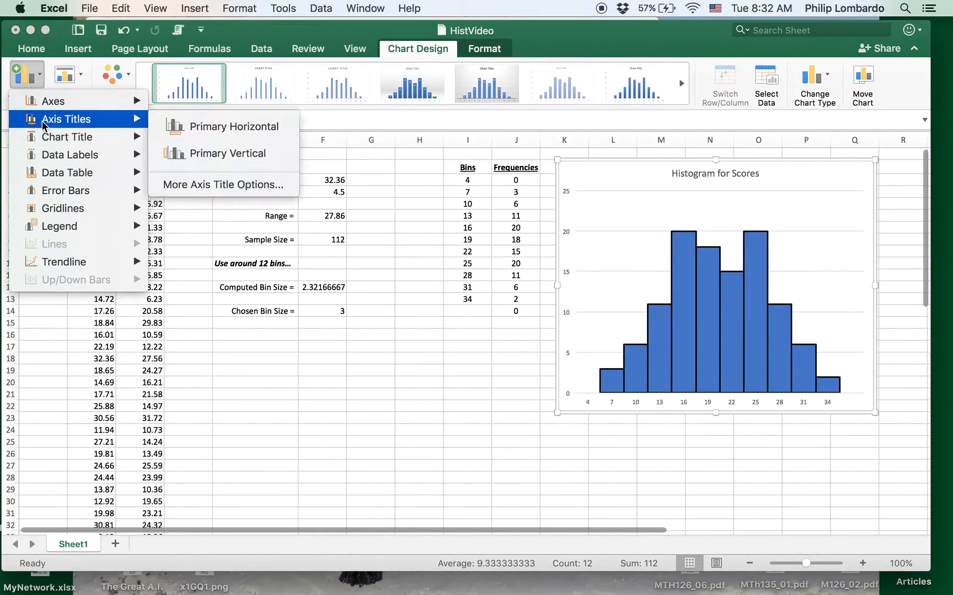
{"action": "left_click", "coordinate": [207, 132]}
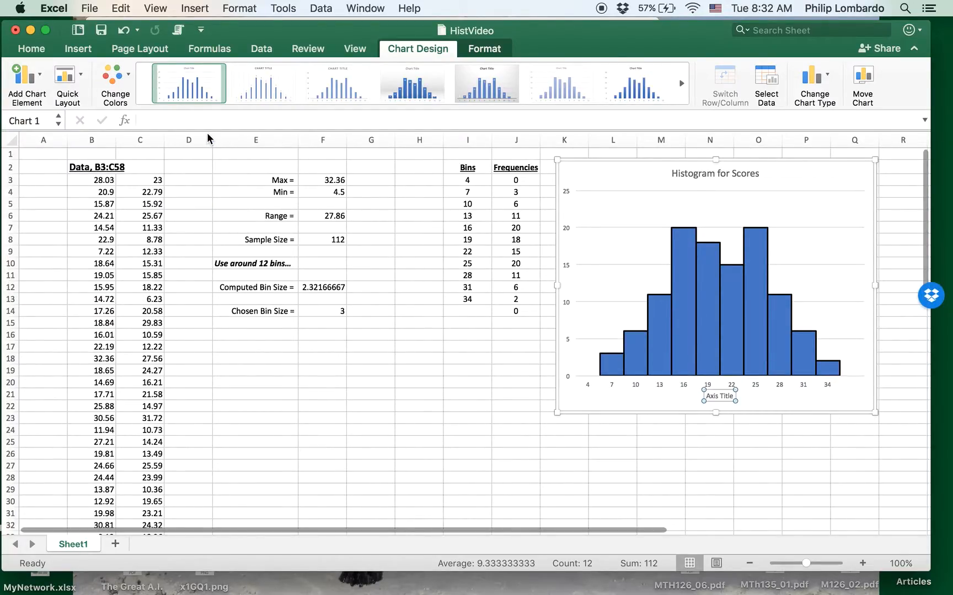
{"action": "type", "text": "Bin Range"}
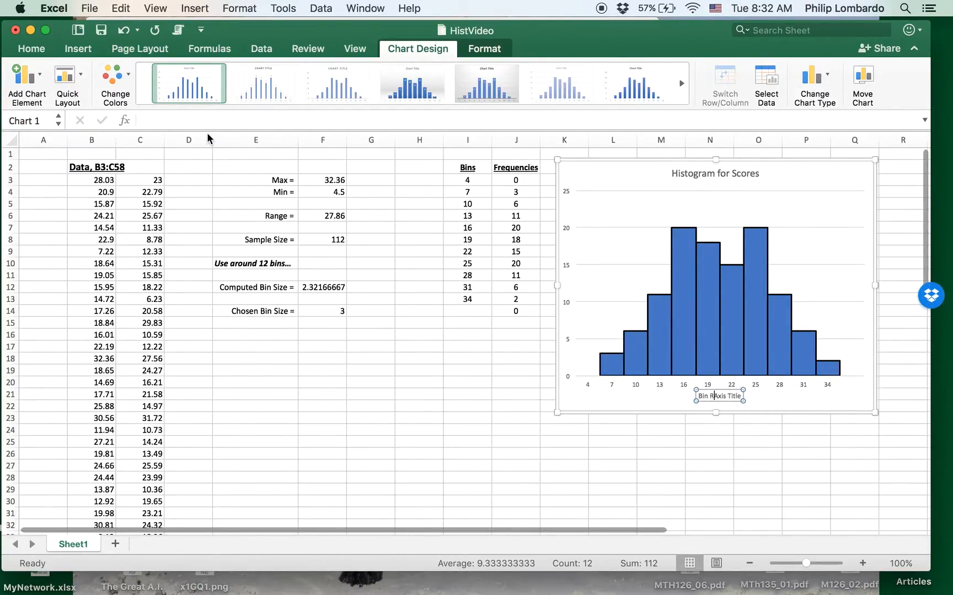
{"action": "type", "text": "s"}
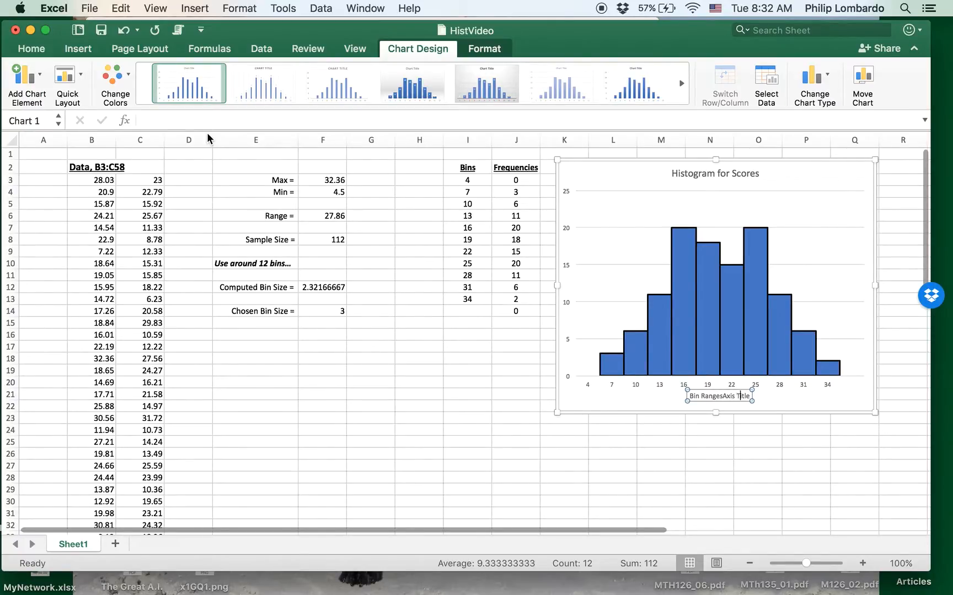
{"action": "key", "text": "Delete"}
{"action": "key", "text": "Delete"}
{"action": "key", "text": "Delete"}
{"action": "key", "text": "Delete"}
{"action": "key", "text": "Delete"}
{"action": "key", "text": "Delete"}
{"action": "key", "text": "Delete"}
{"action": "key", "text": "Delete"}
{"action": "key", "text": "Delete"}
{"action": "key", "text": "Delete"}
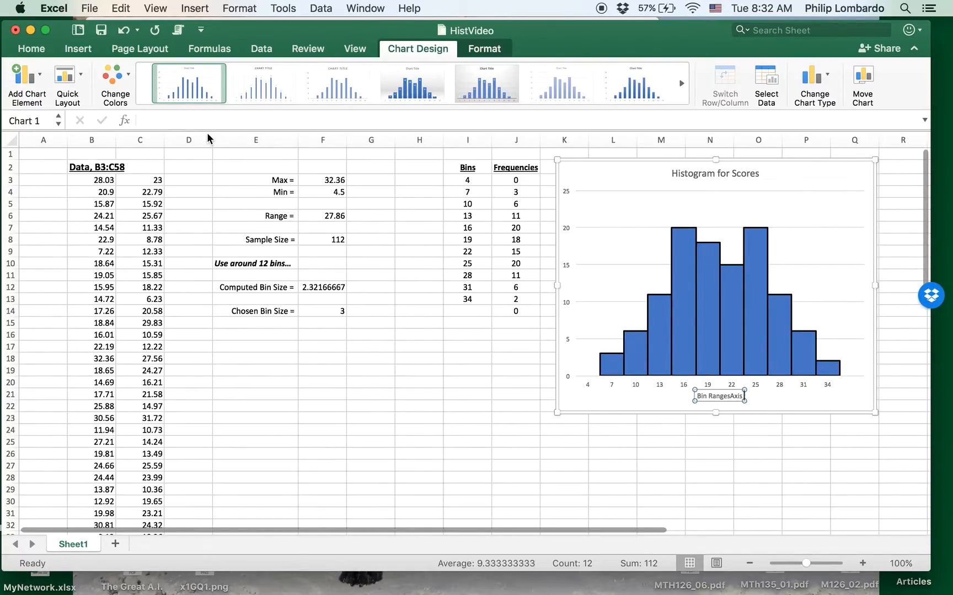
{"action": "key", "text": "BackSpace"}
{"action": "type", "text": "s"}
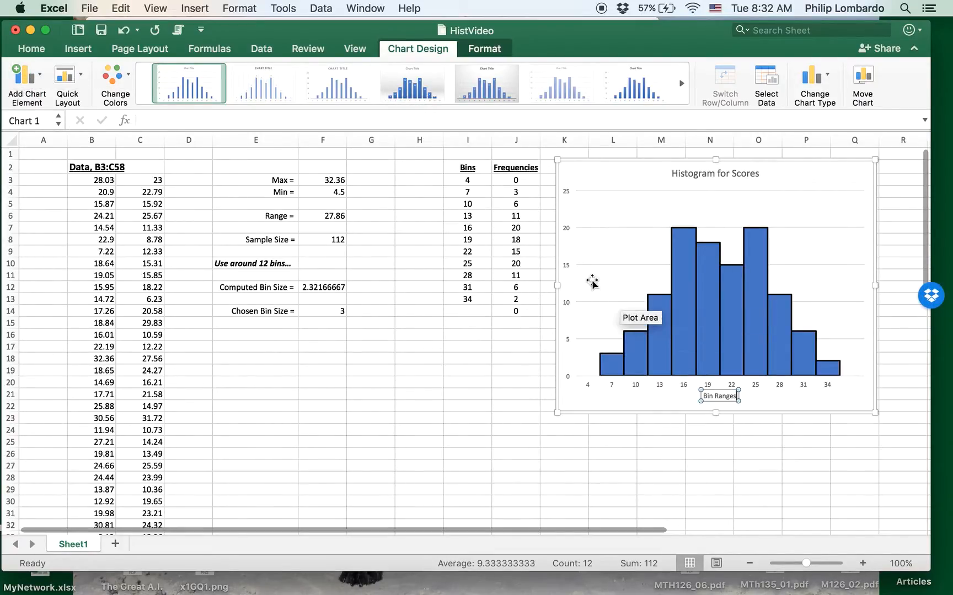
{"action": "left_click", "coordinate": [591, 188]}
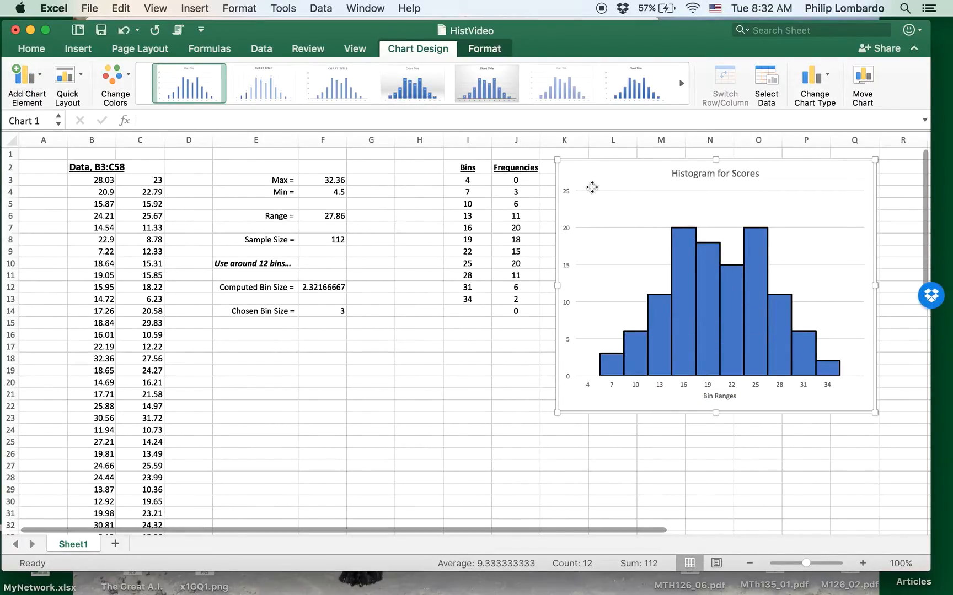
Step: Add a primary vertical axis title reading 'Frequencies'
{"action": "left_click", "coordinate": [27, 83]}
{"action": "mouse_move", "coordinate": [42, 103]}
{"action": "mouse_move", "coordinate": [55, 119]}
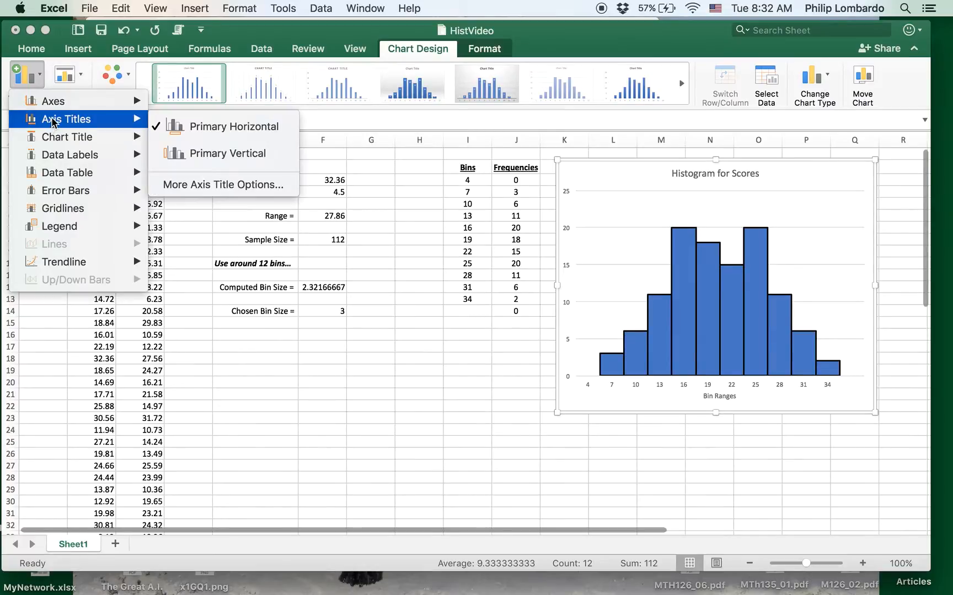
{"action": "left_click", "coordinate": [210, 158]}
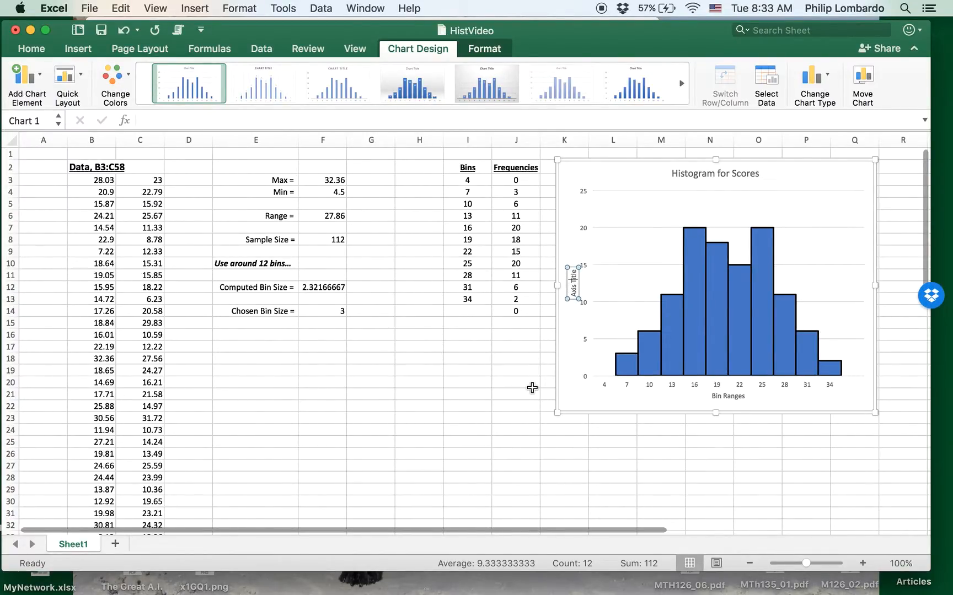
{"action": "key", "text": "BackSpace"}
{"action": "type", "text": "Frequencies"}
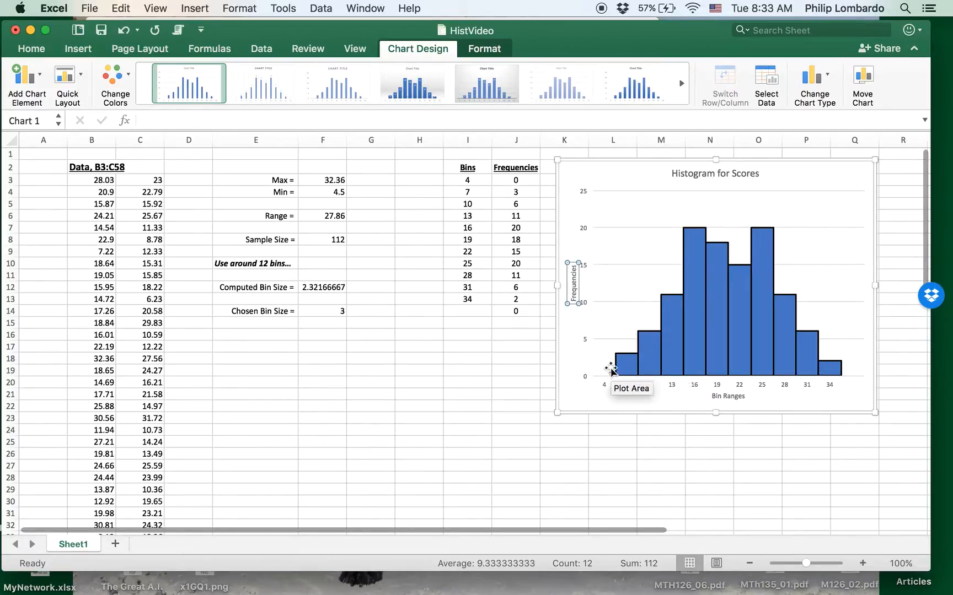
{"action": "left_click", "coordinate": [591, 385]}
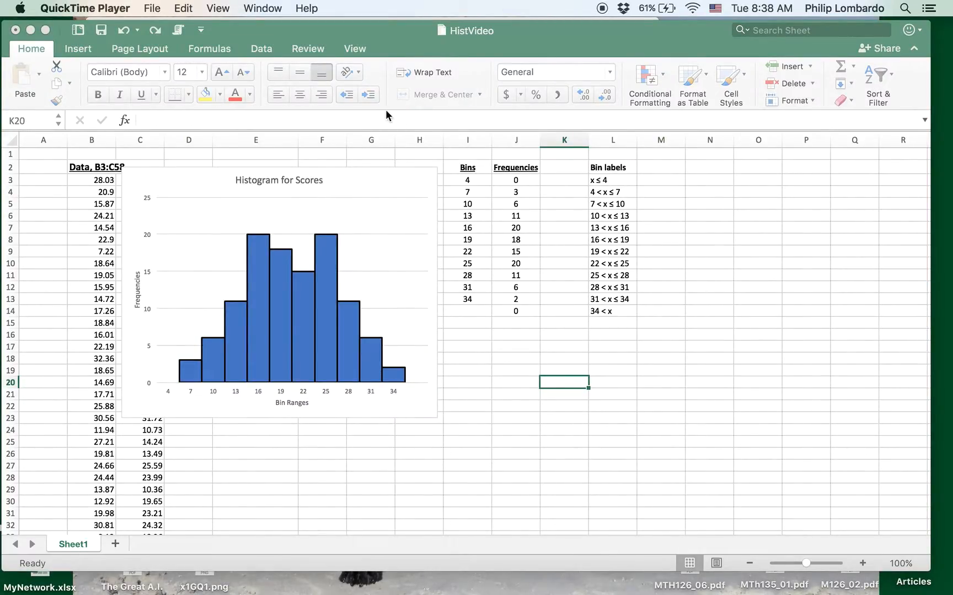
Step: Resize the histogram and shift it over columns B–I so the column L bin labels stay visible
{"action": "left_click", "coordinate": [416, 190]}
{"action": "left_click_drag", "start_coordinate": [404, 185], "coordinate": [423, 164]}
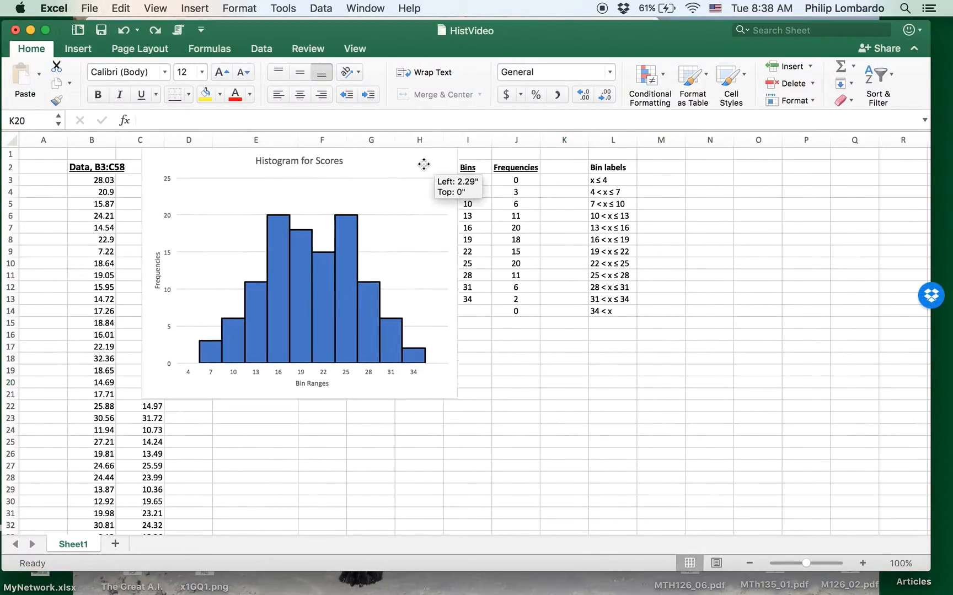
{"action": "left_click_drag", "start_coordinate": [457, 401], "coordinate": [744, 465]}
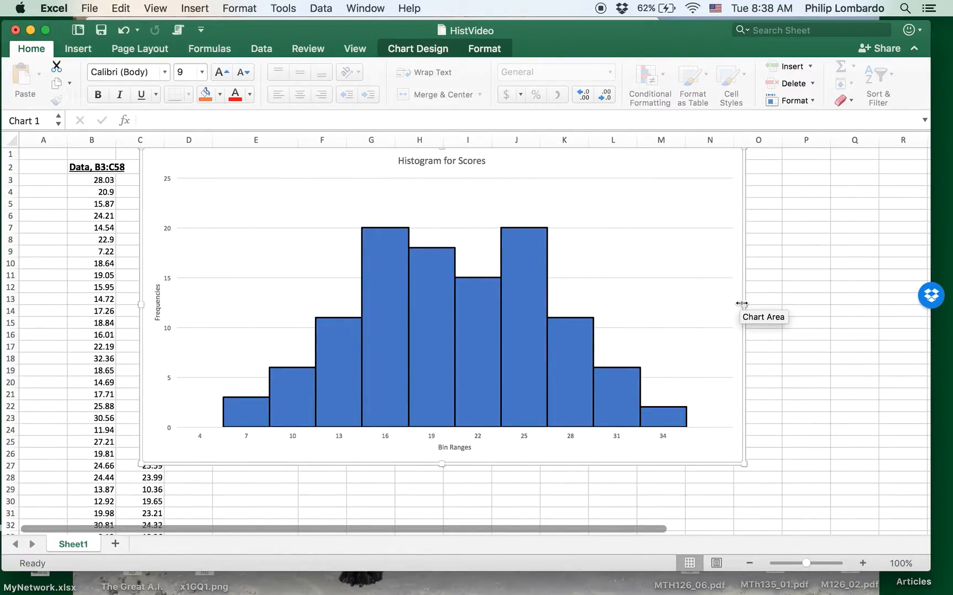
{"action": "left_click_drag", "start_coordinate": [745, 305], "coordinate": [591, 306]}
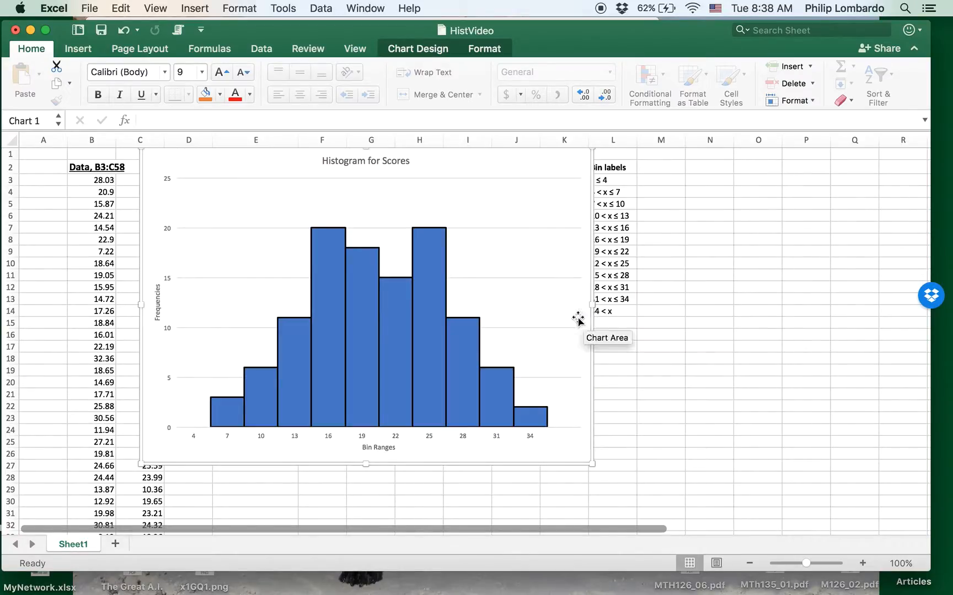
{"action": "left_click_drag", "start_coordinate": [516, 170], "coordinate": [442, 176]}
{"action": "left_click", "coordinate": [590, 181]}
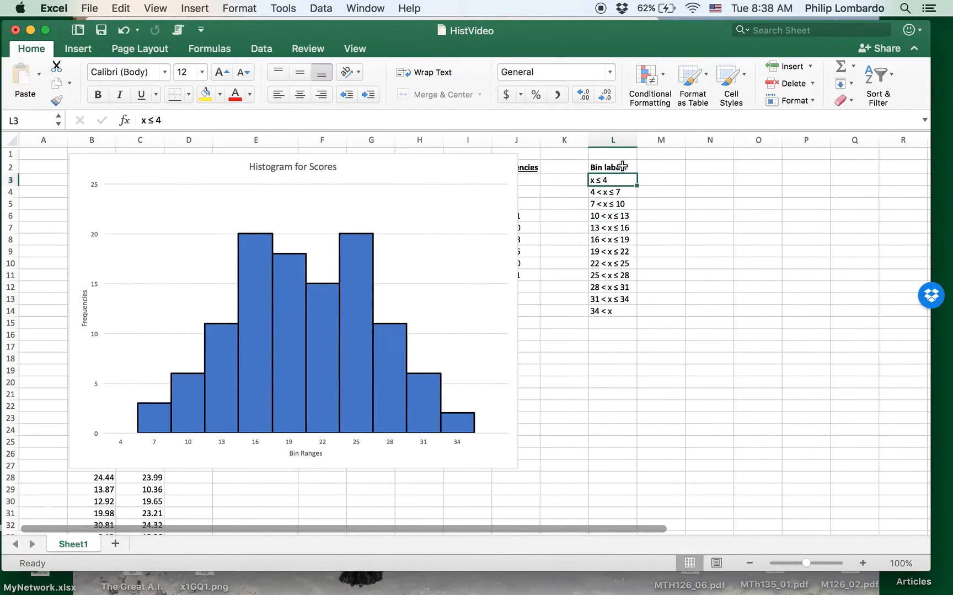
{"action": "left_click", "coordinate": [622, 166]}
{"action": "left_click_drag", "start_coordinate": [621, 182], "coordinate": [622, 311]}
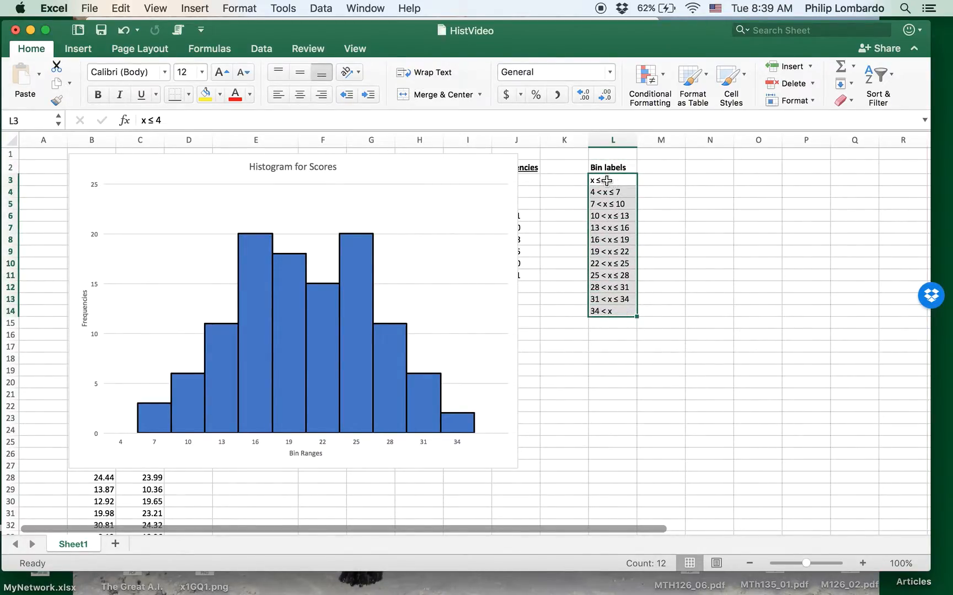
{"action": "left_click_drag", "start_coordinate": [440, 176], "coordinate": [438, 371]}
{"action": "left_click", "coordinate": [519, 182]}
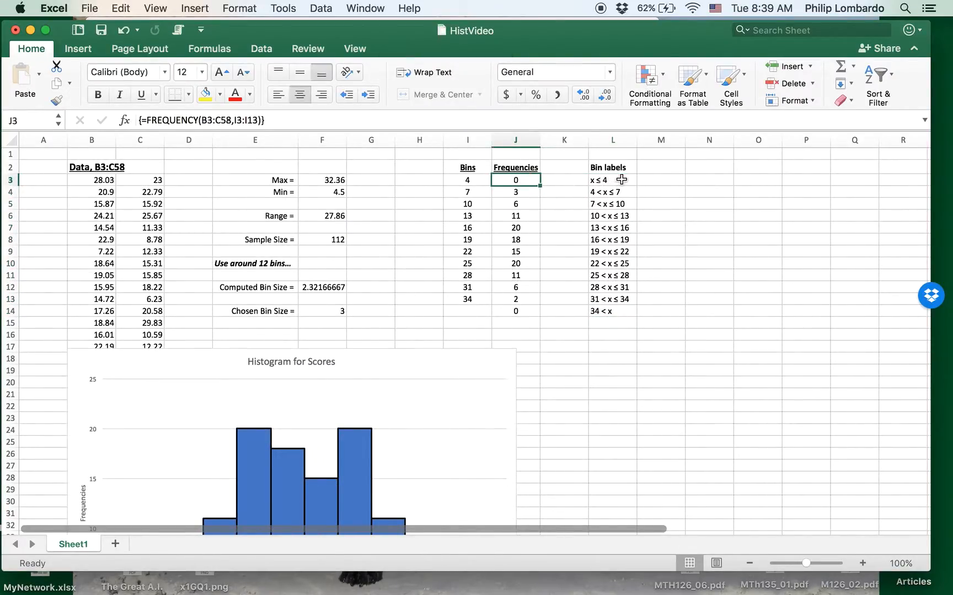
{"action": "left_click", "coordinate": [623, 181]}
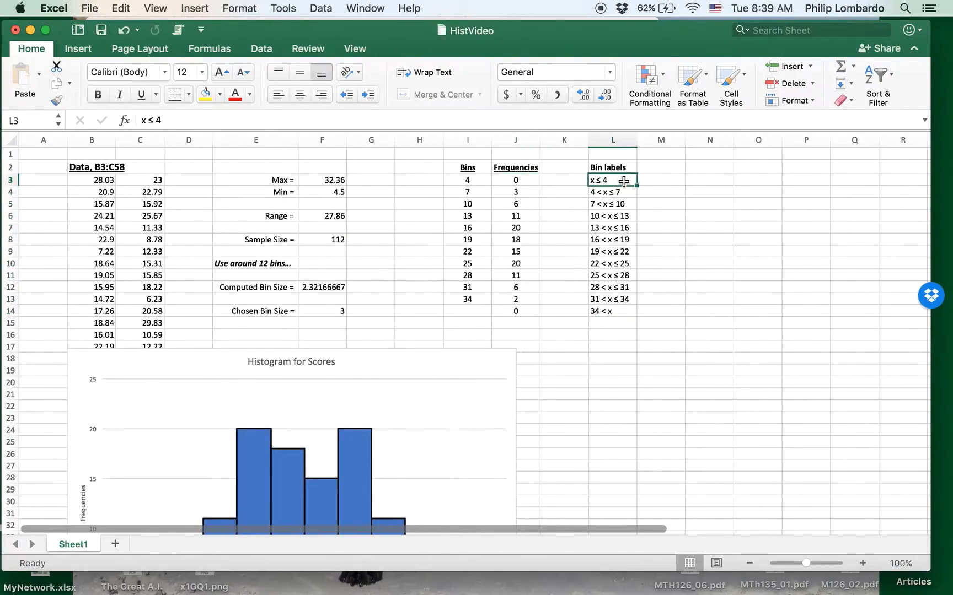
{"action": "left_click", "coordinate": [523, 192]}
{"action": "left_click", "coordinate": [616, 191]}
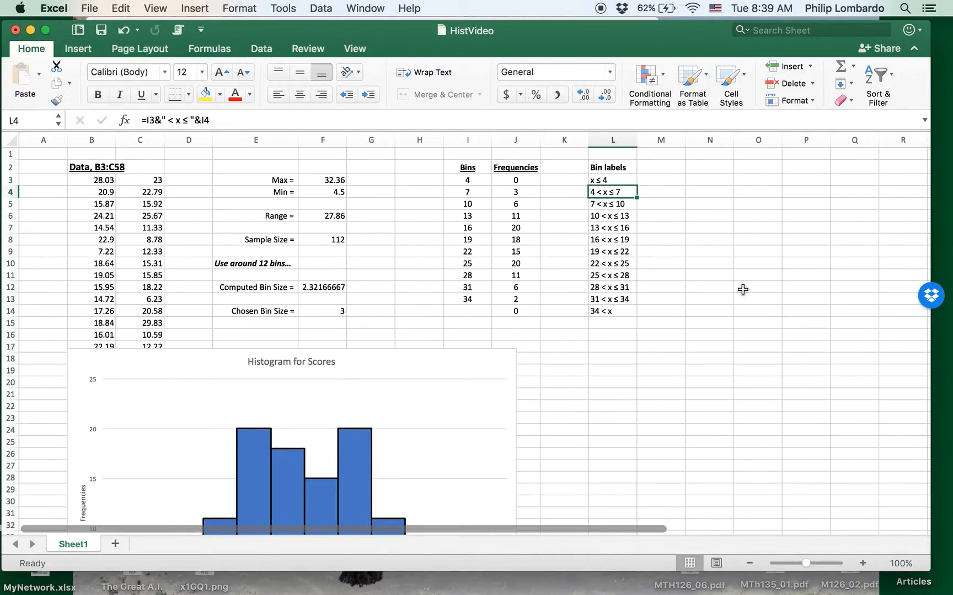
{"action": "double_click", "coordinate": [629, 193]}
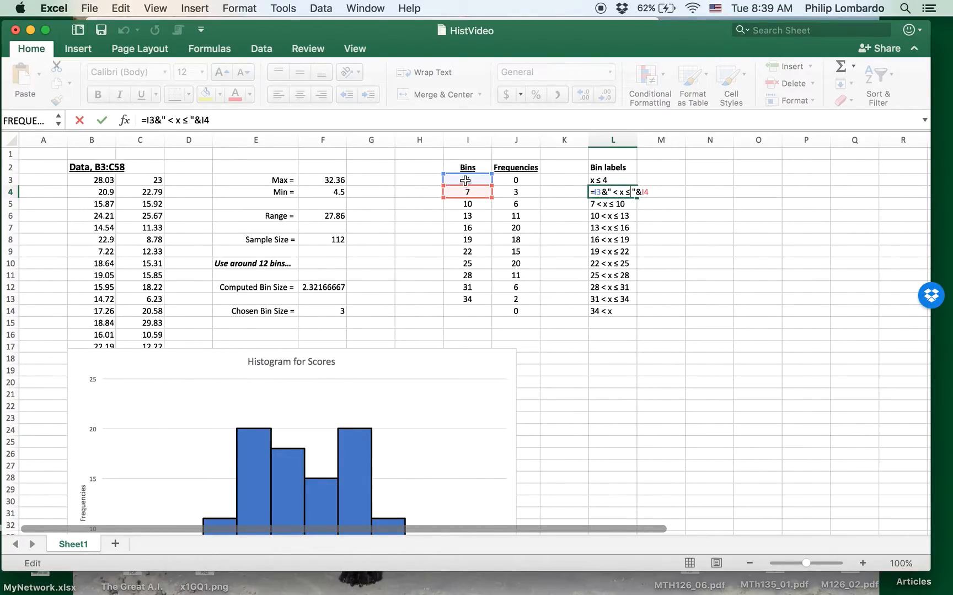
{"action": "key", "text": "Return"}
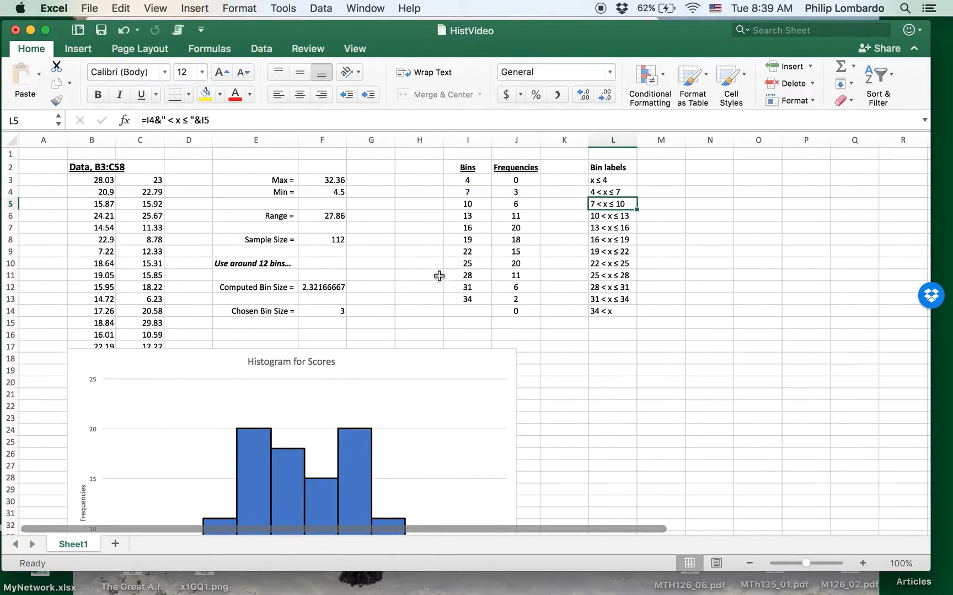
{"action": "left_click_drag", "start_coordinate": [440, 374], "coordinate": [466, 165]}
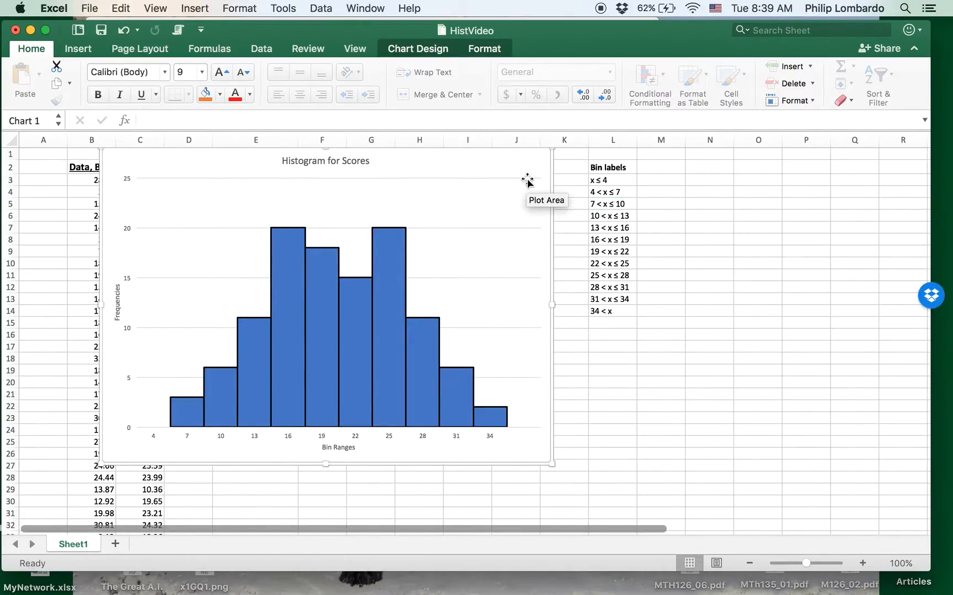
Step: Use the bin labels in L3:L14 (x ≤ 4 through 34 < x) as the histogram's horizontal axis labels
{"action": "left_click", "coordinate": [411, 51]}
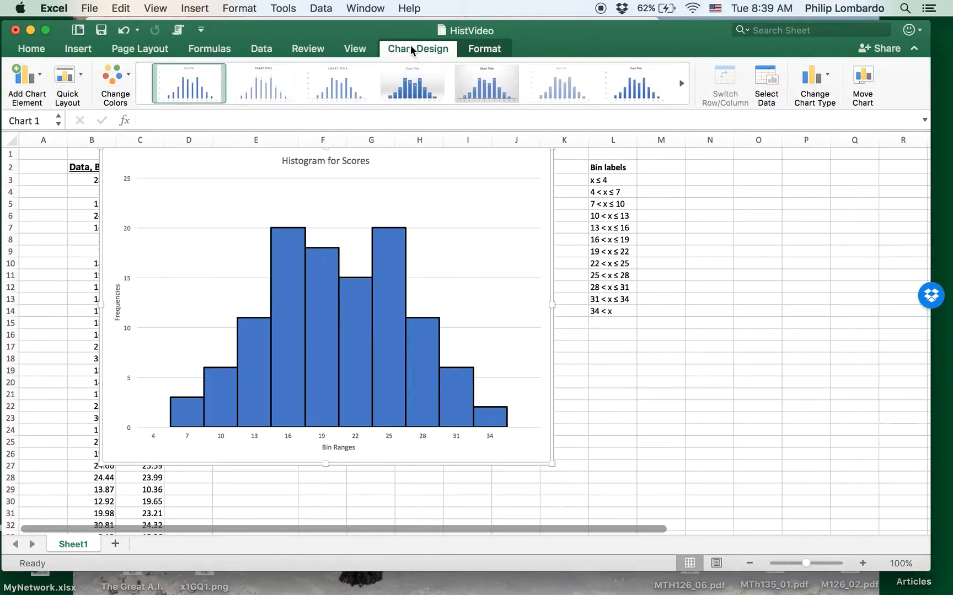
{"action": "left_click", "coordinate": [767, 83]}
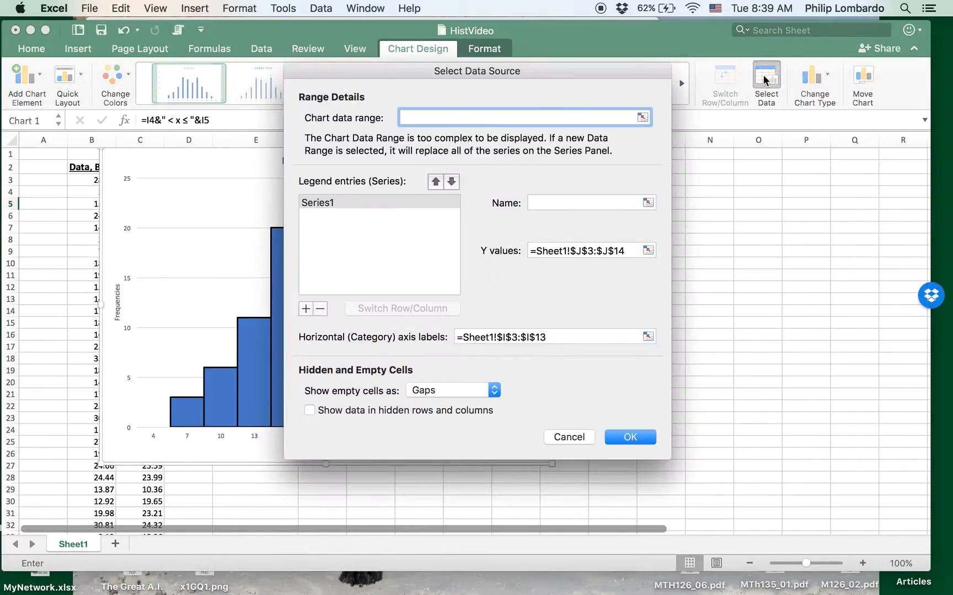
{"action": "left_click", "coordinate": [647, 336]}
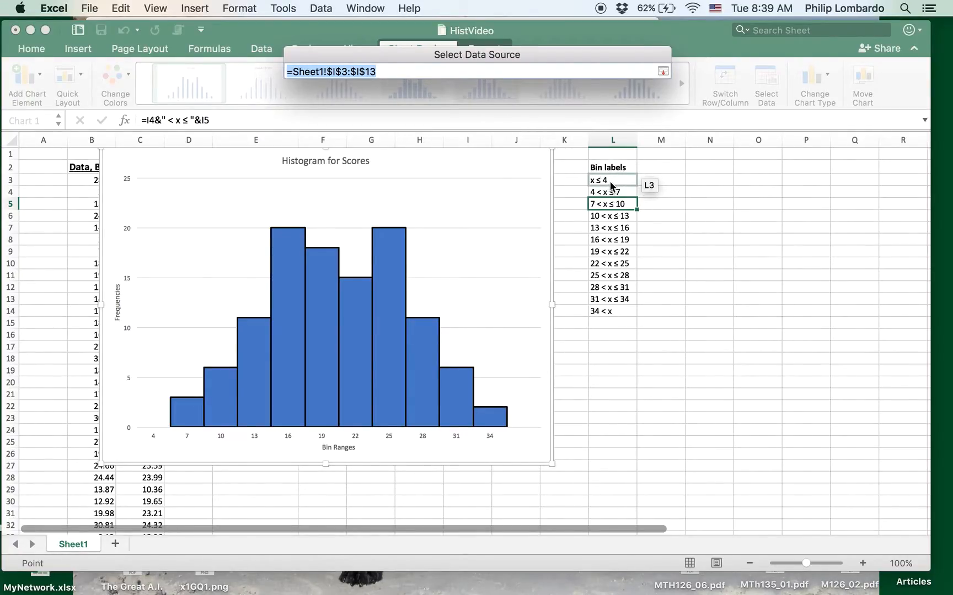
{"action": "left_click_drag", "start_coordinate": [611, 186], "coordinate": [608, 315]}
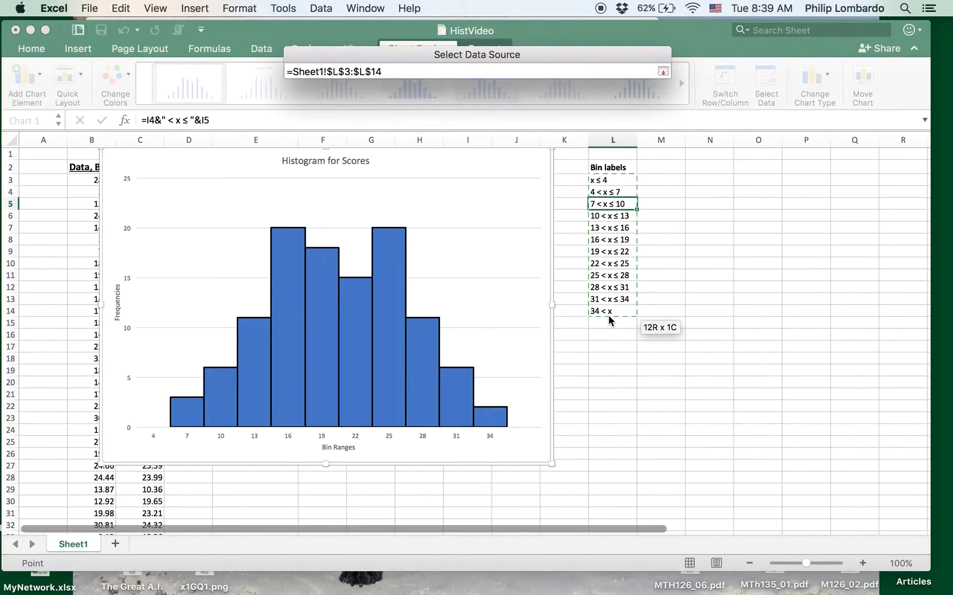
{"action": "key", "text": "Return"}
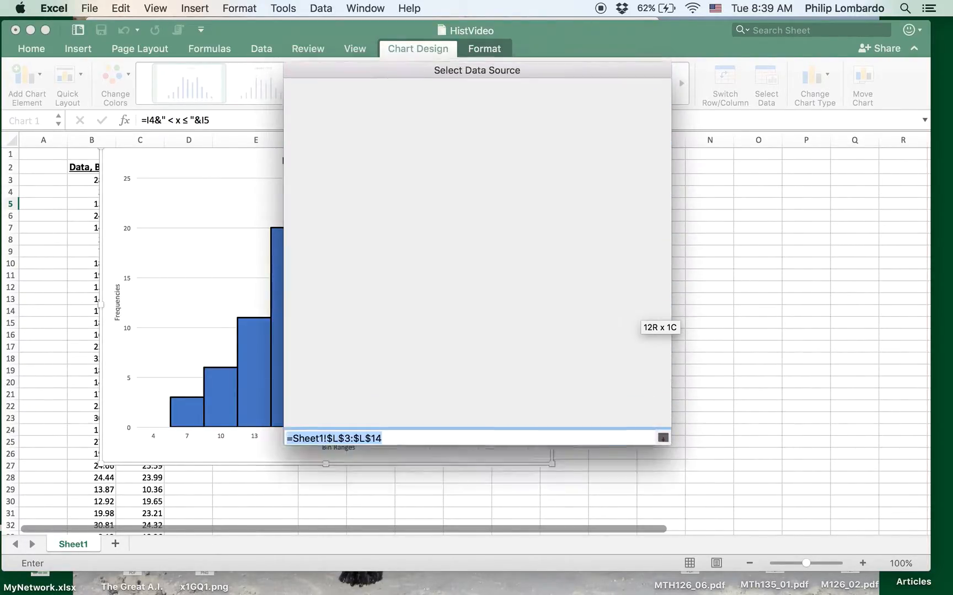
{"action": "key", "text": "Return"}
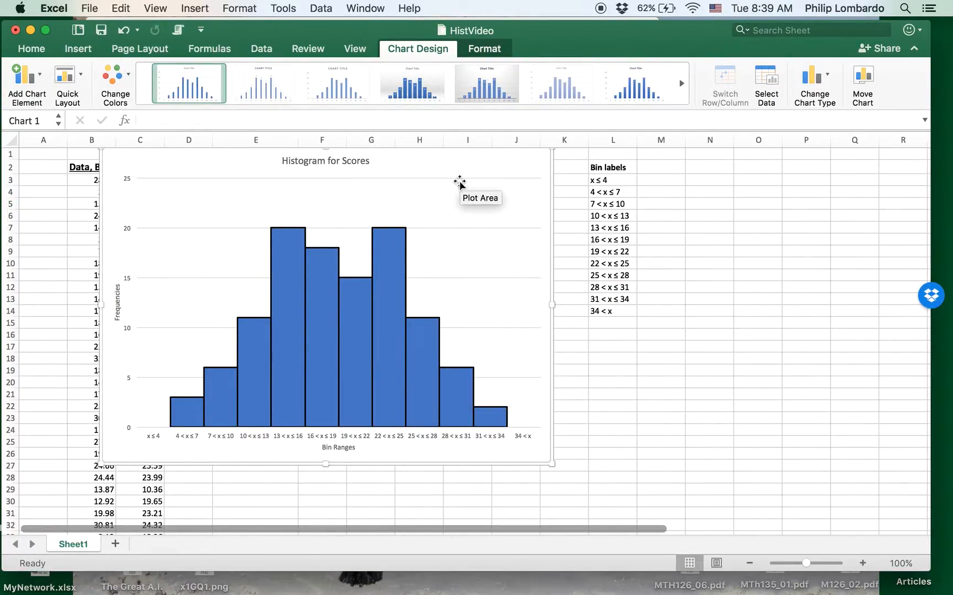
{"action": "left_click", "coordinate": [325, 438]}
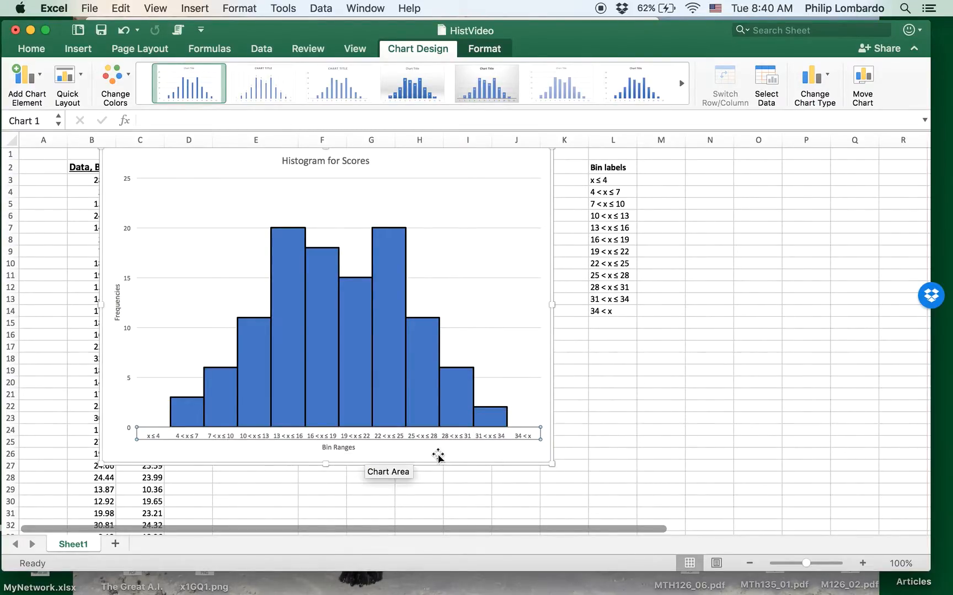
Step: Give the x-axis bin labels a custom -60° angle in Format Axis alignment
{"action": "right_click", "coordinate": [435, 435]}
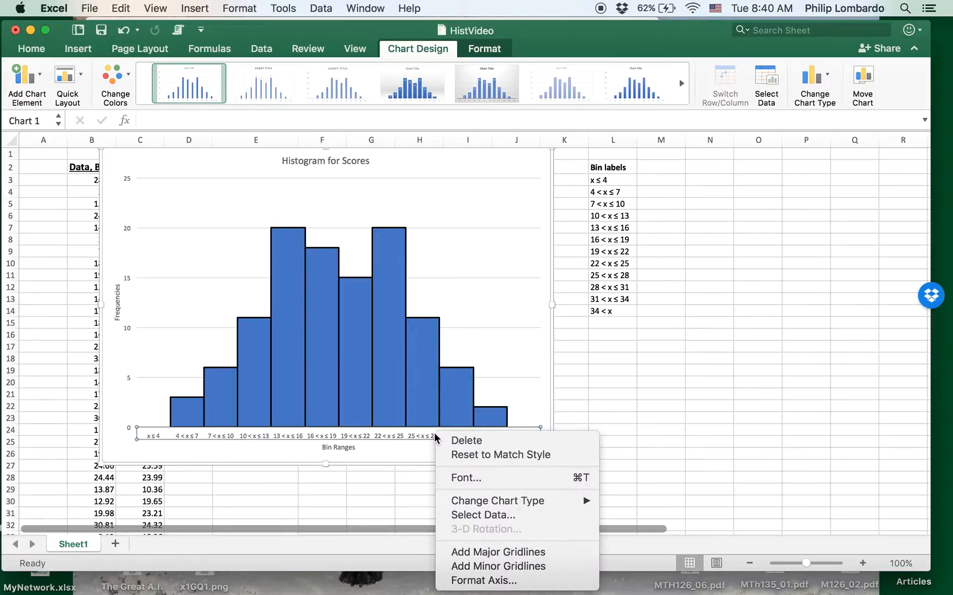
{"action": "left_click", "coordinate": [478, 583]}
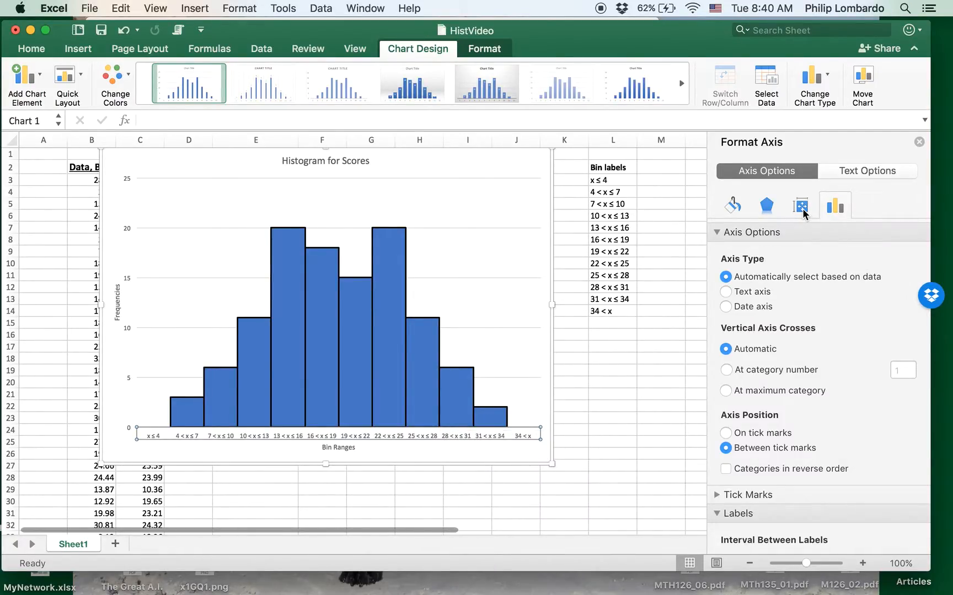
{"action": "left_click", "coordinate": [801, 208]}
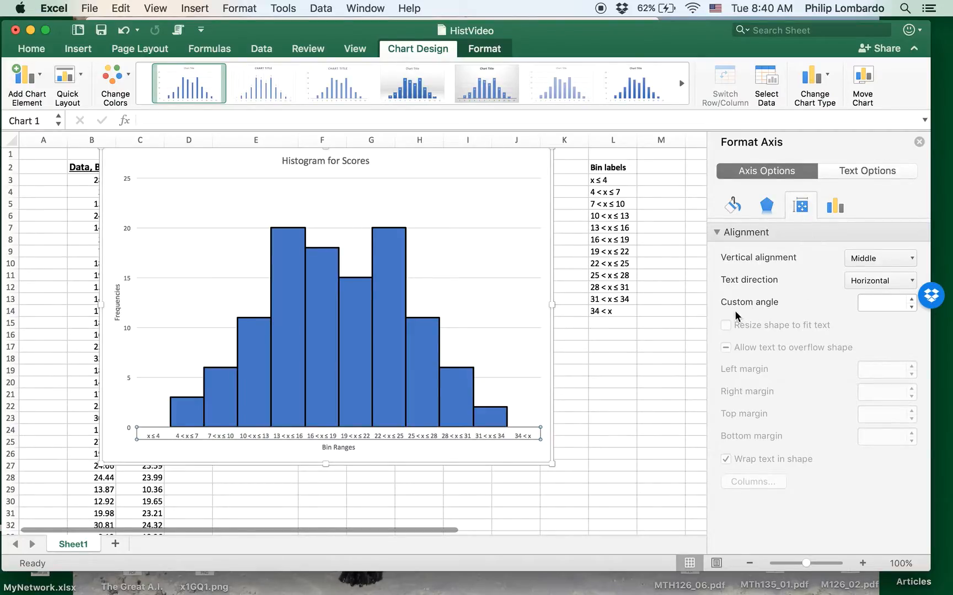
{"action": "left_click", "coordinate": [883, 304]}
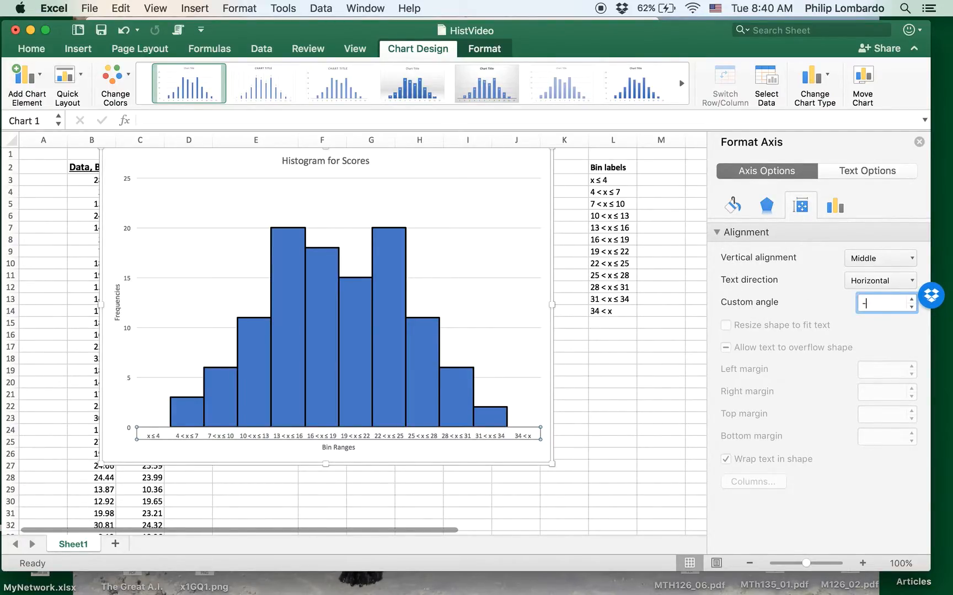
{"action": "type", "text": "-60"}
{"action": "key", "text": "Return"}
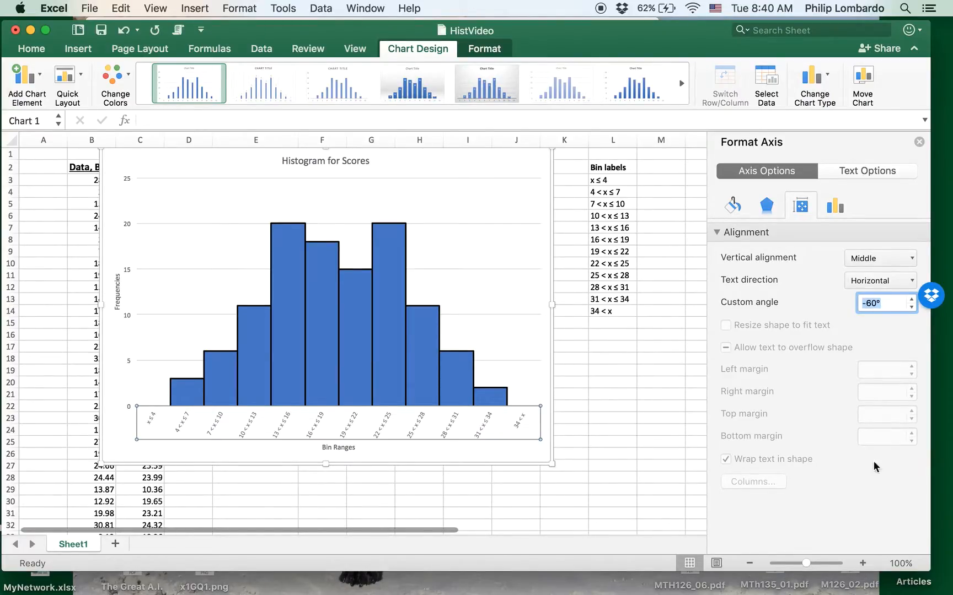